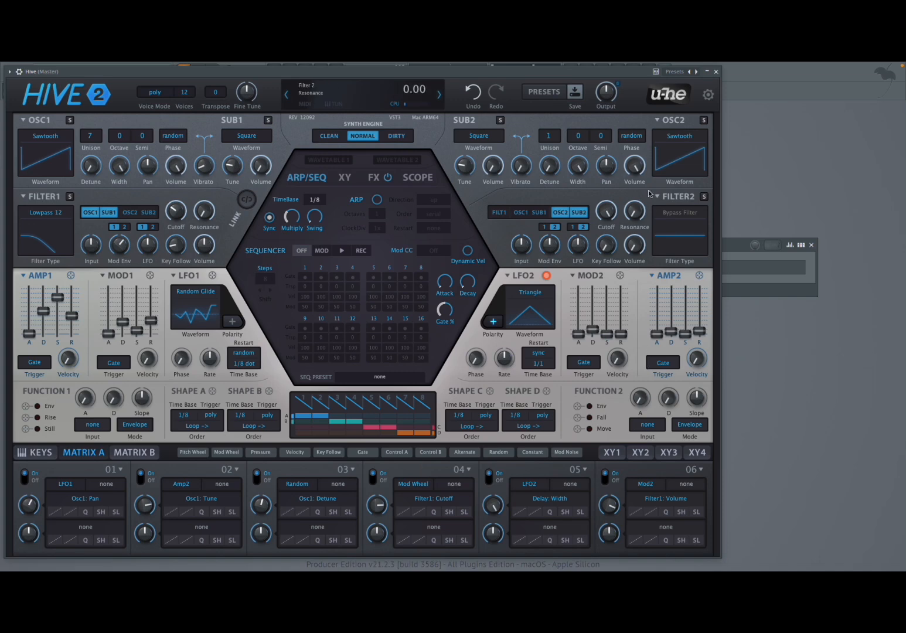
# Look over the current folder's preset list and the full preset browser, and return to the synth view.
pyautogui.moveTo(609, 96); pyautogui.dragTo(608, 79)
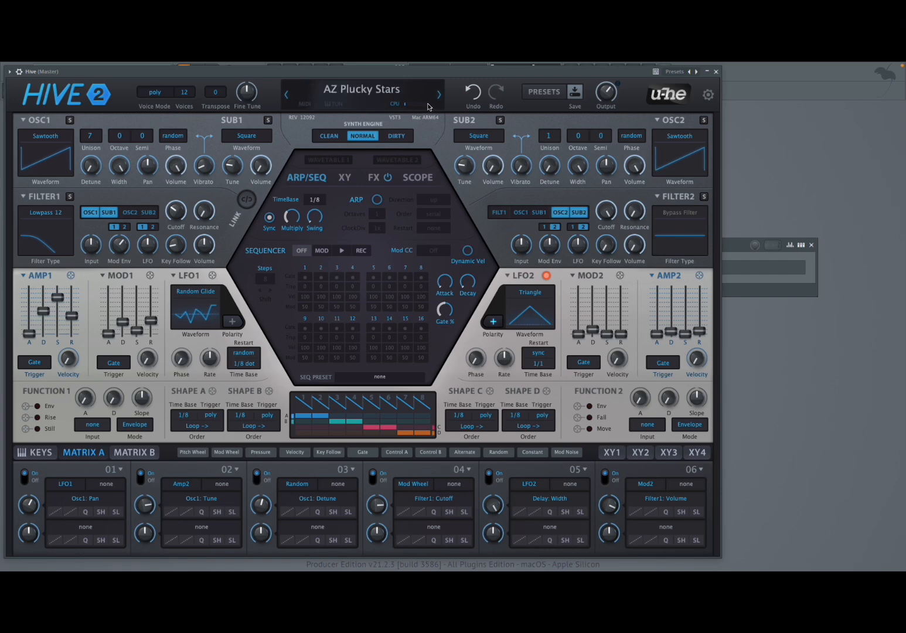
pyautogui.click(364, 94)
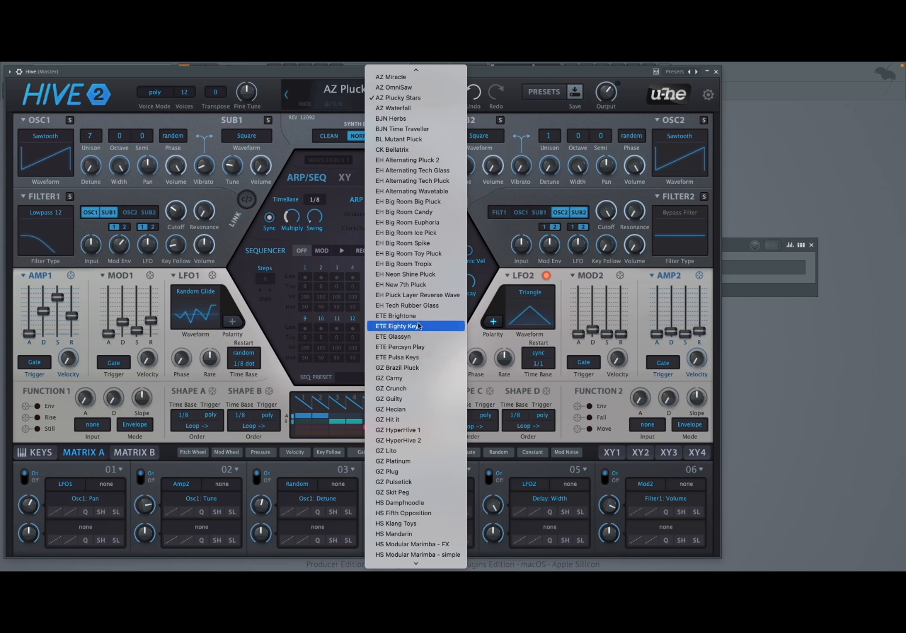
pyautogui.click(530, 114)
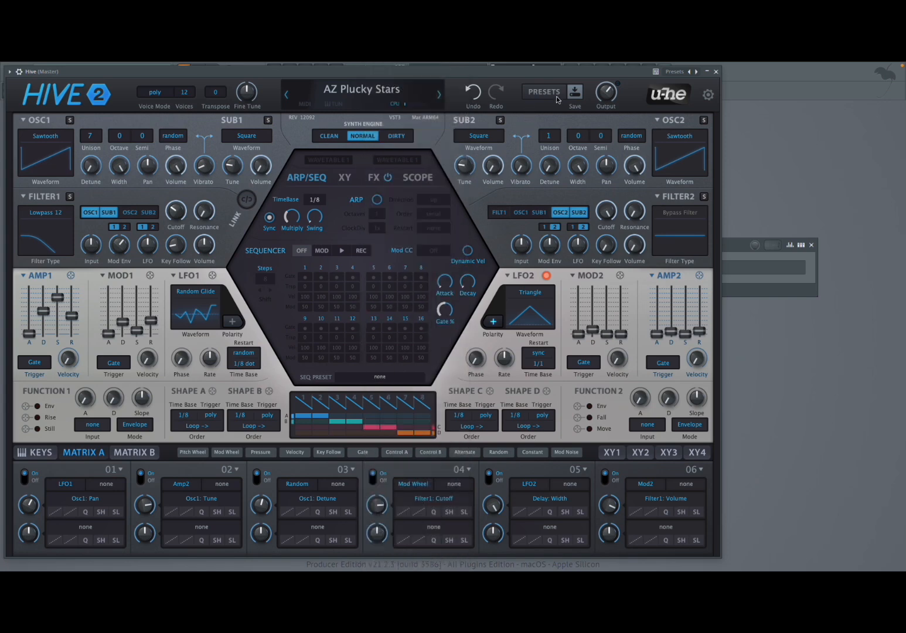
pyautogui.click(544, 92)
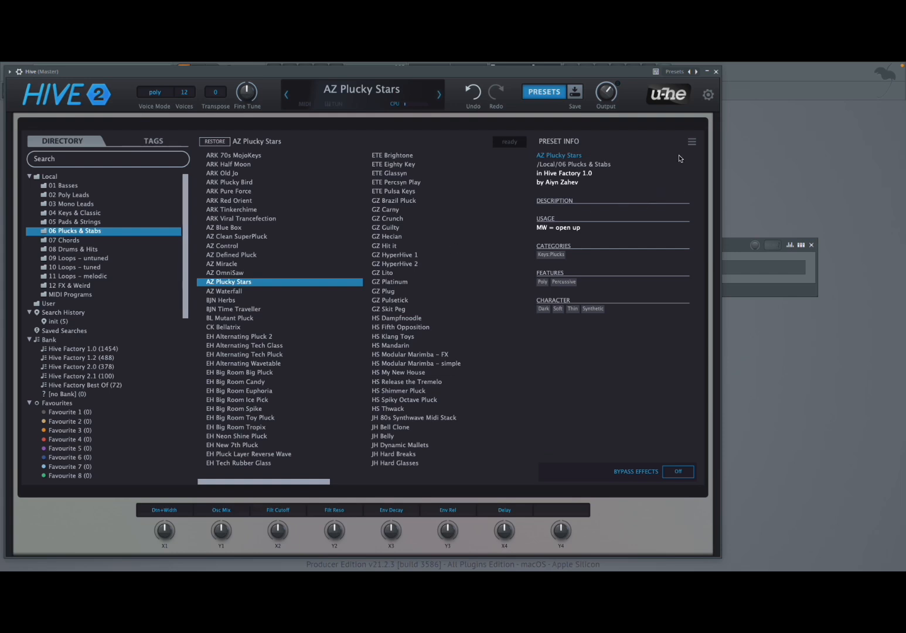
pyautogui.click(556, 95)
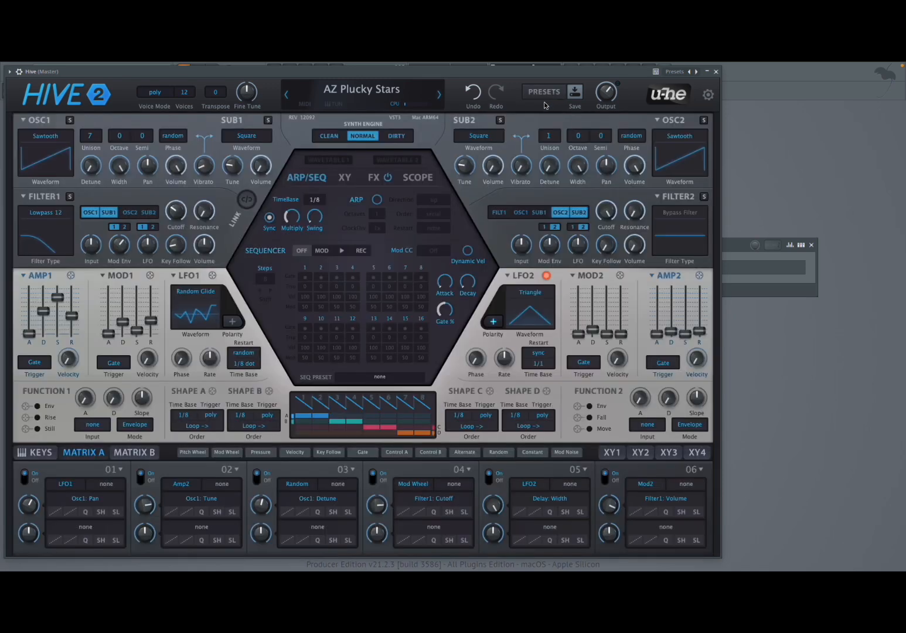
# Initialise the synth to its blank default patch, replacing the AZ Plucky Stars preset.
pyautogui.rightClick(354, 94)
pyautogui.click(363, 96)
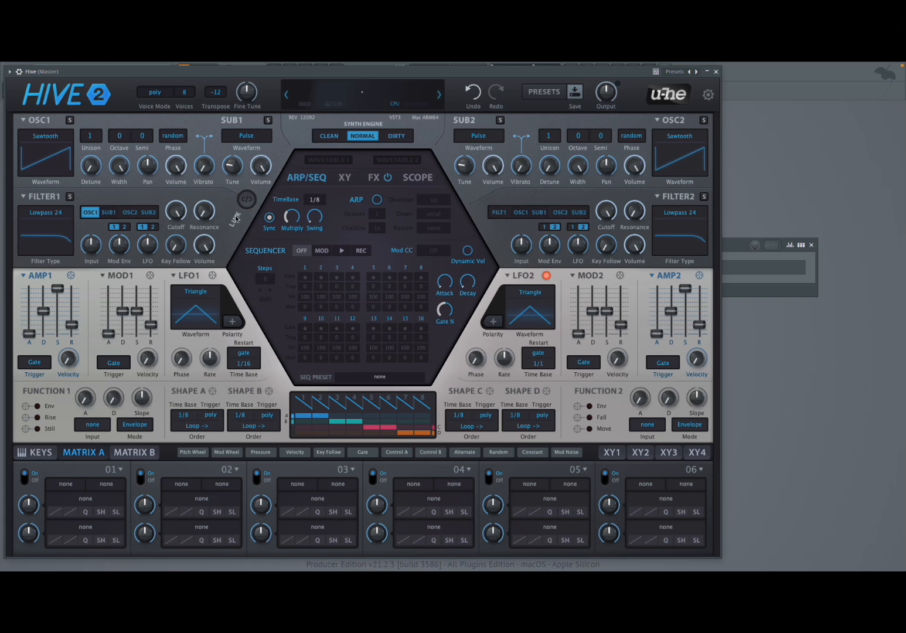
# Remove Osc1 from Filter 1's inputs and route it back in to compare the sound.
pyautogui.moveTo(214, 205)
pyautogui.click(92, 215)
pyautogui.moveTo(153, 172)
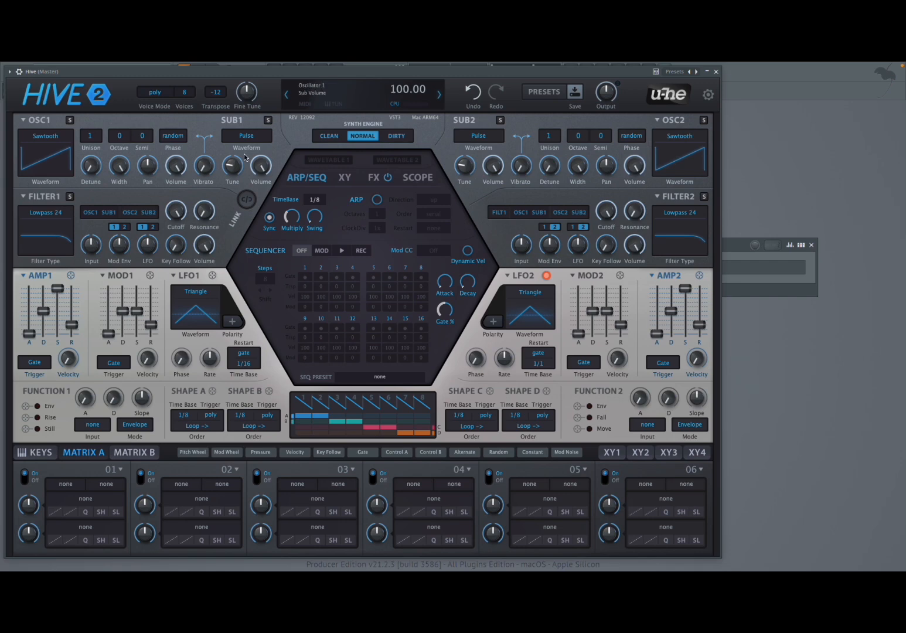
pyautogui.click(90, 214)
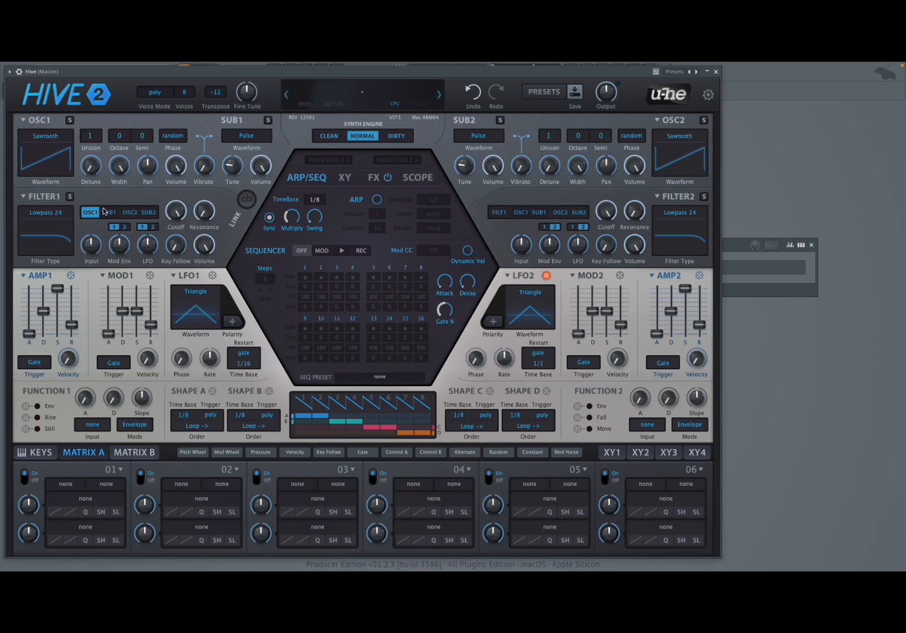
# Route Sub1, Osc2 and Sub2 into Filter 1 one at a time, and restore Osc1 as the only input.
pyautogui.click(98, 214)
pyautogui.click(112, 214)
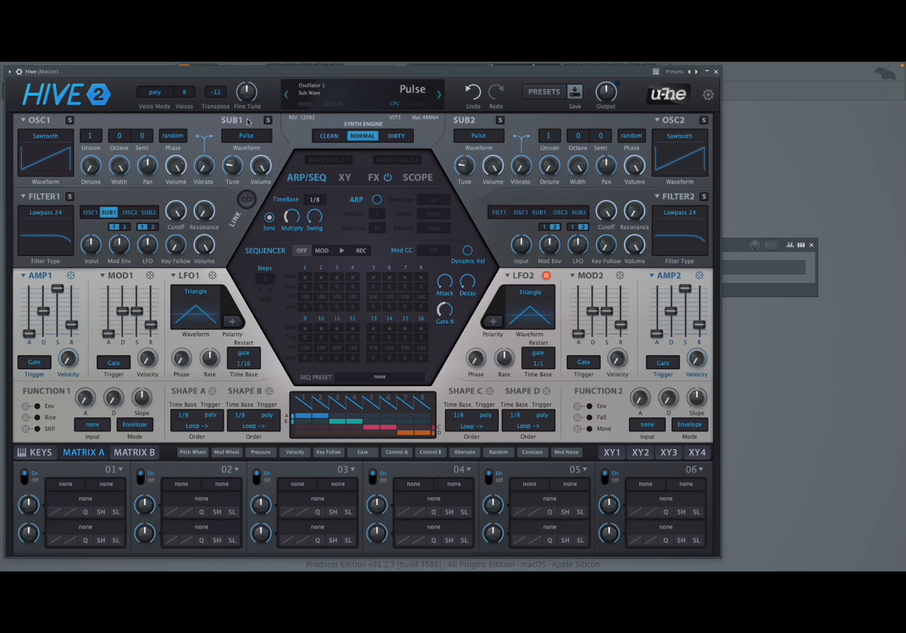
pyautogui.click(110, 213)
pyautogui.click(130, 212)
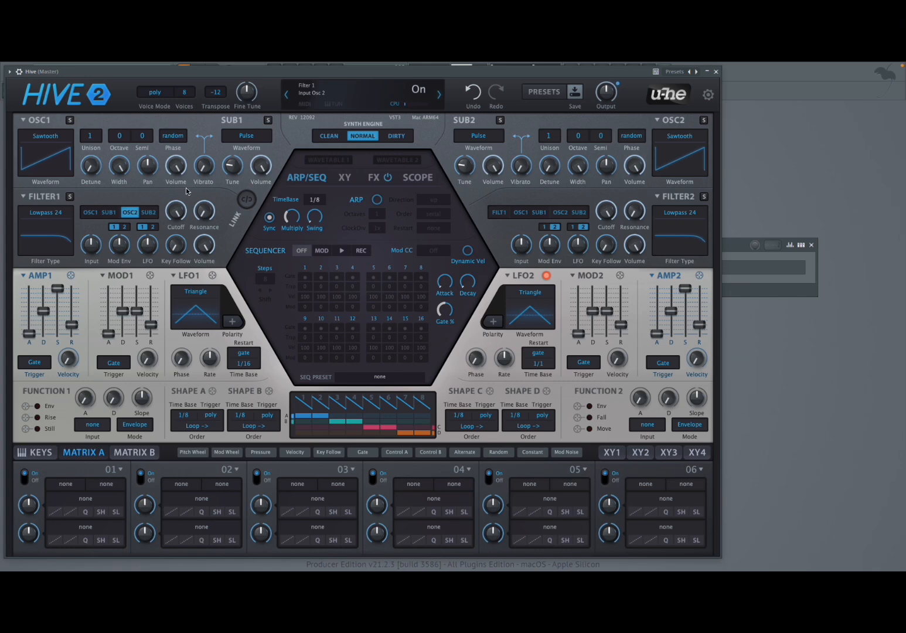
pyautogui.click(130, 213)
pyautogui.click(148, 213)
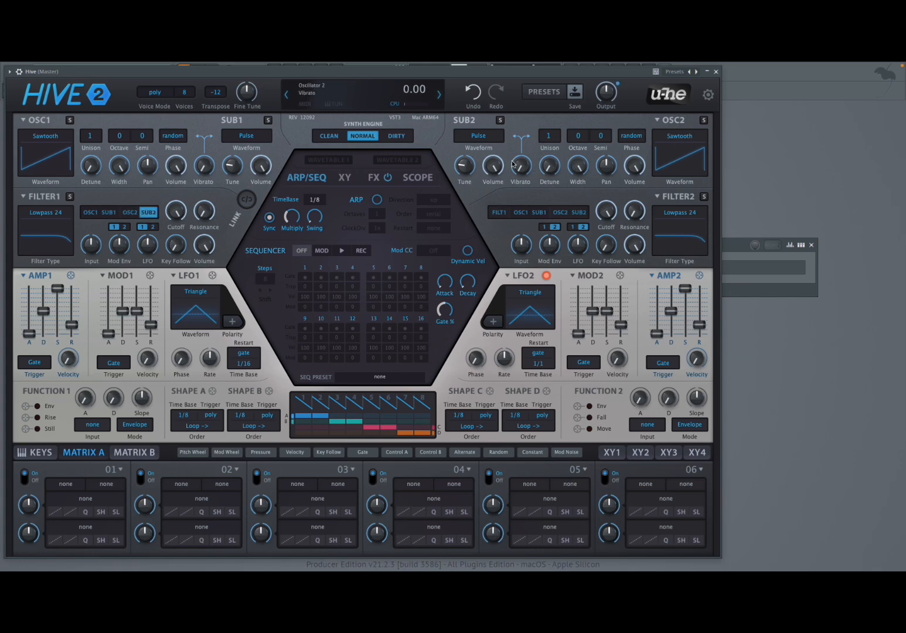
pyautogui.click(147, 213)
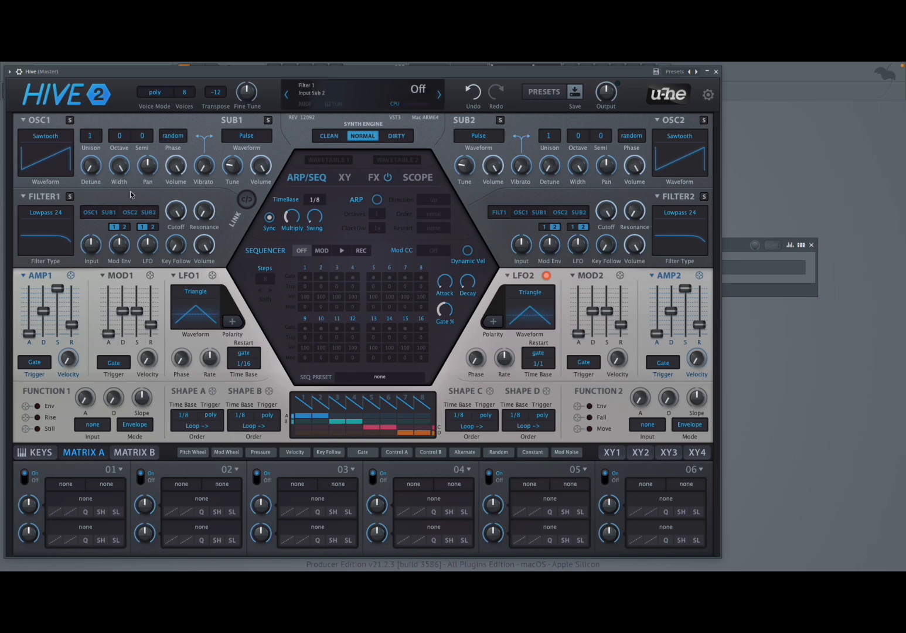
pyautogui.click(91, 215)
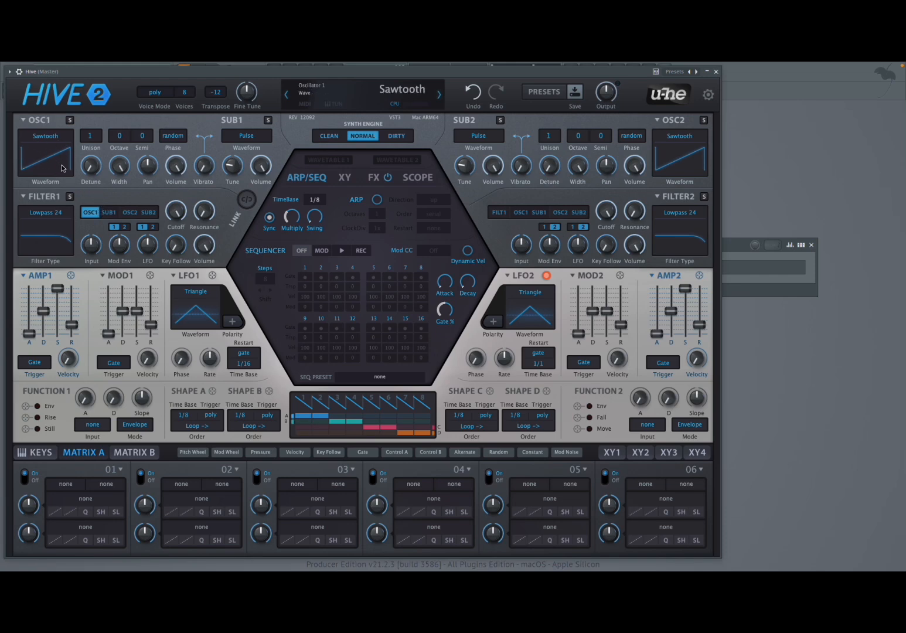
# Try the Oscillator 1 presets Cheap Organ, Click+Hiss and Hard Glass, and return the oscillator to INIT.
pyautogui.click(24, 121)
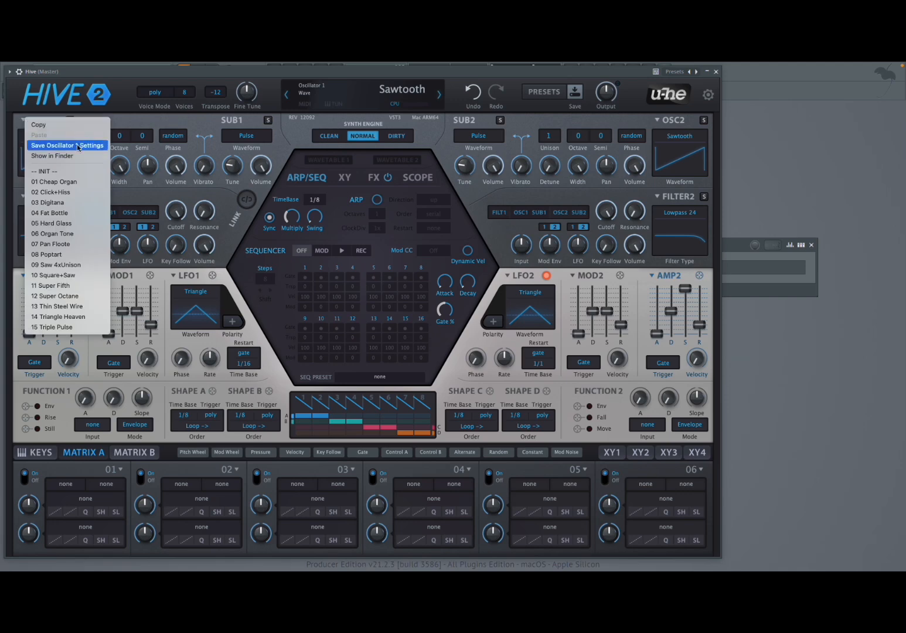
pyautogui.click(77, 173)
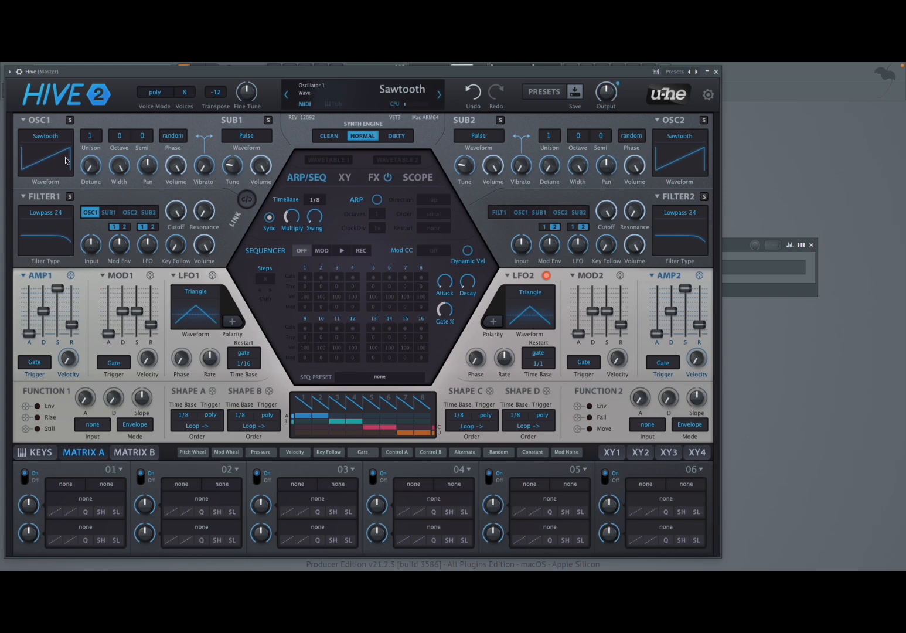
pyautogui.click(29, 124)
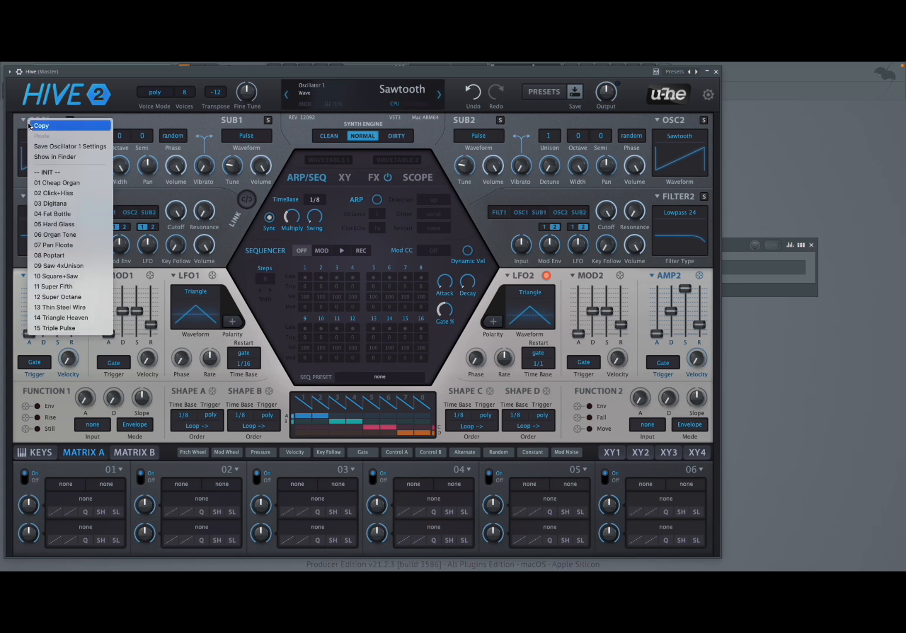
pyautogui.click(75, 184)
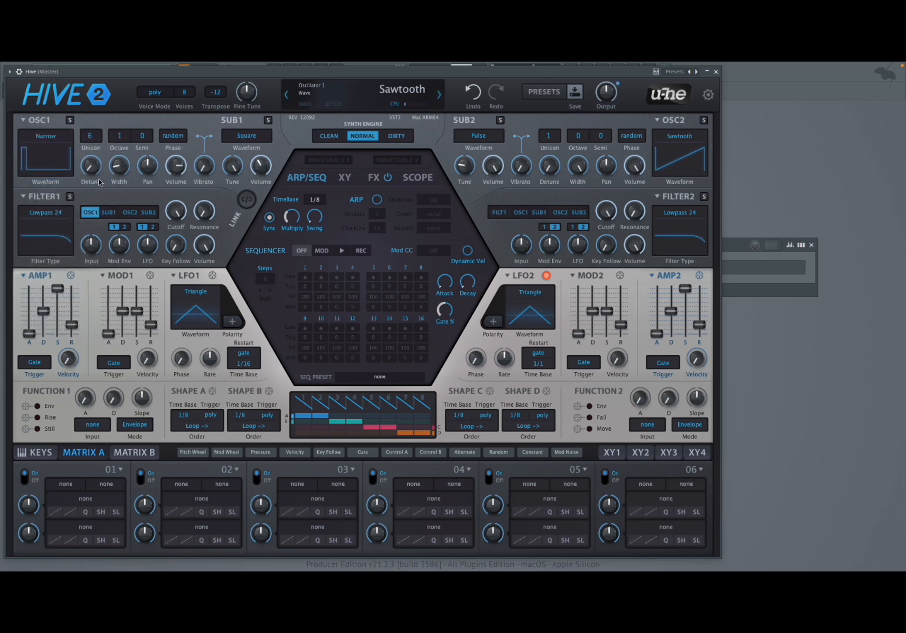
pyautogui.click(29, 124)
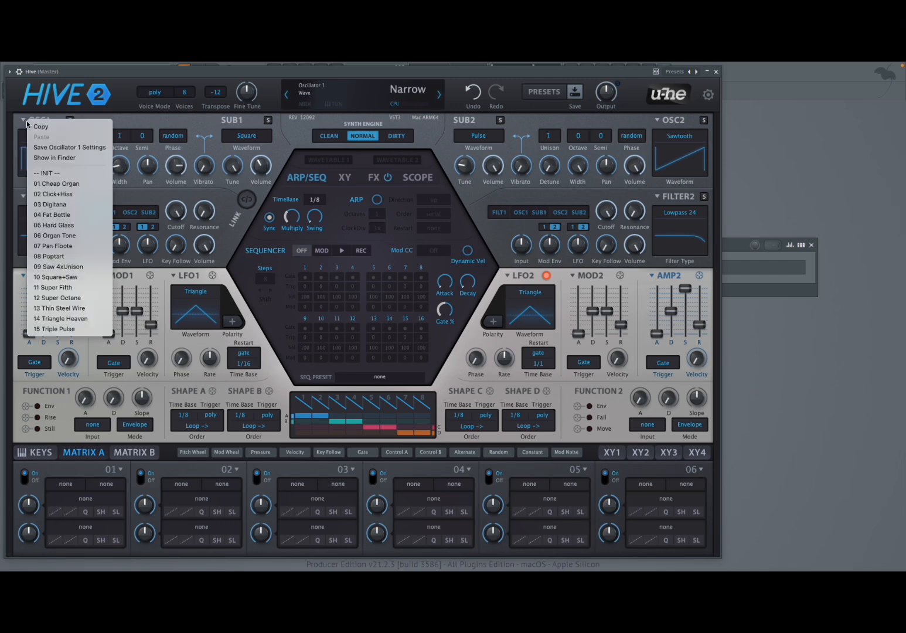
pyautogui.click(89, 194)
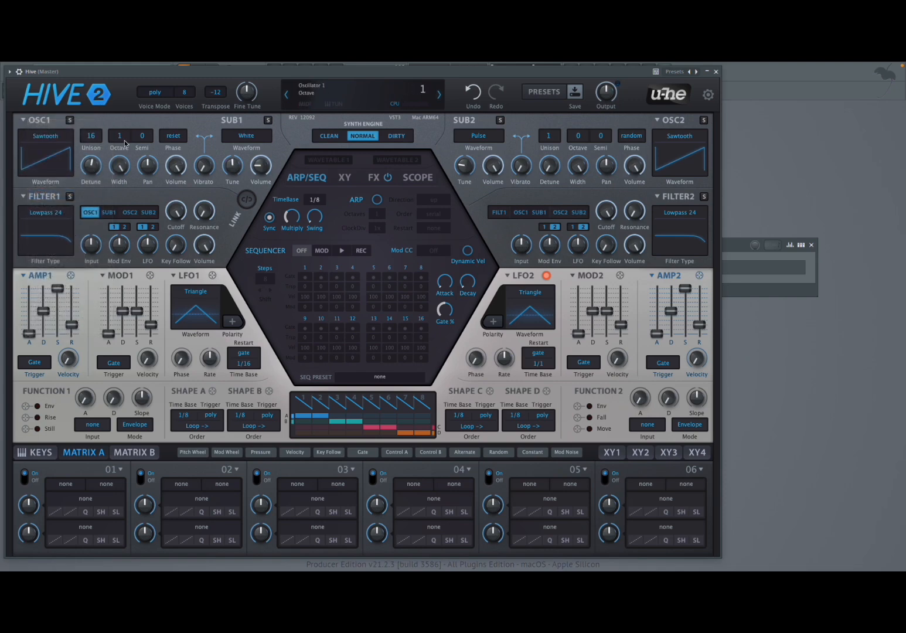
pyautogui.click(26, 121)
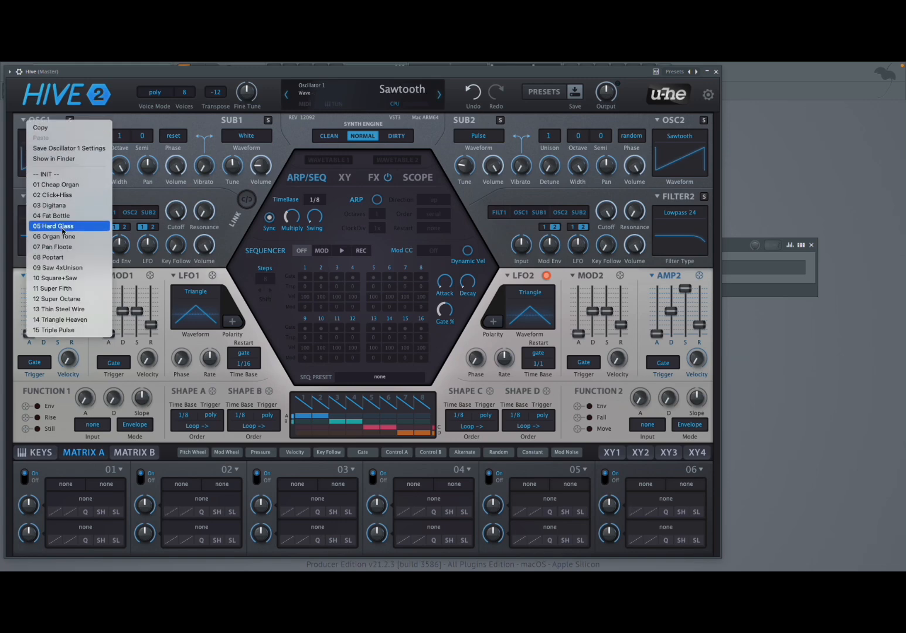
pyautogui.click(81, 227)
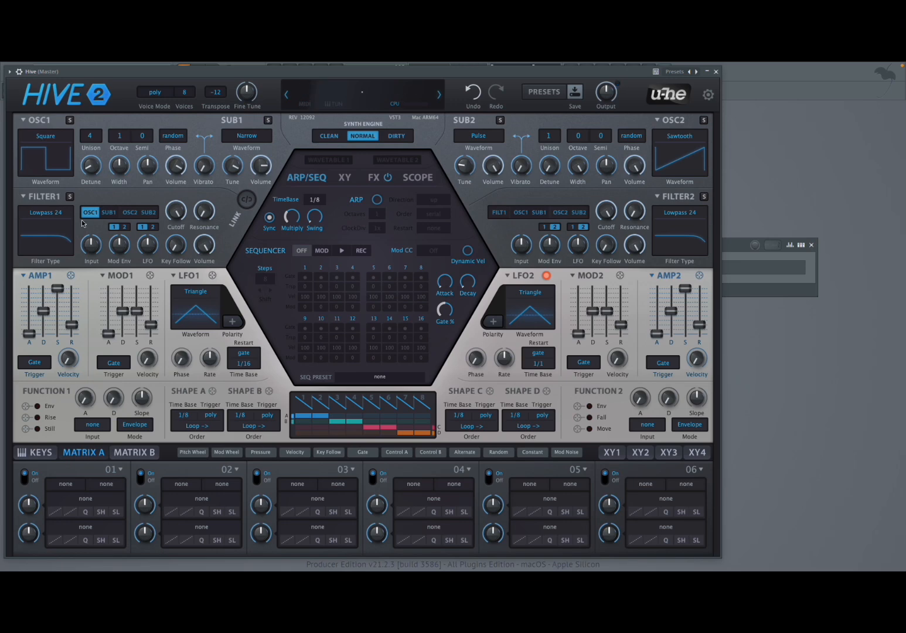
pyautogui.click(25, 125)
pyautogui.click(50, 174)
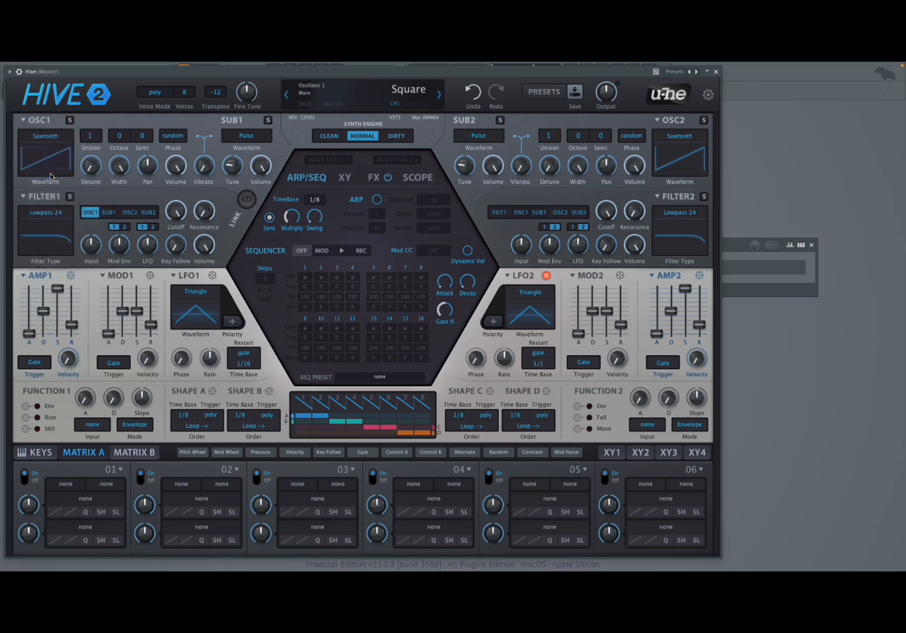
# Set Oscillator 1's waveform to Sine and cycle through the other shapes, including Triangle and Pink Noise, ending on Pulse.
pyautogui.click(48, 138)
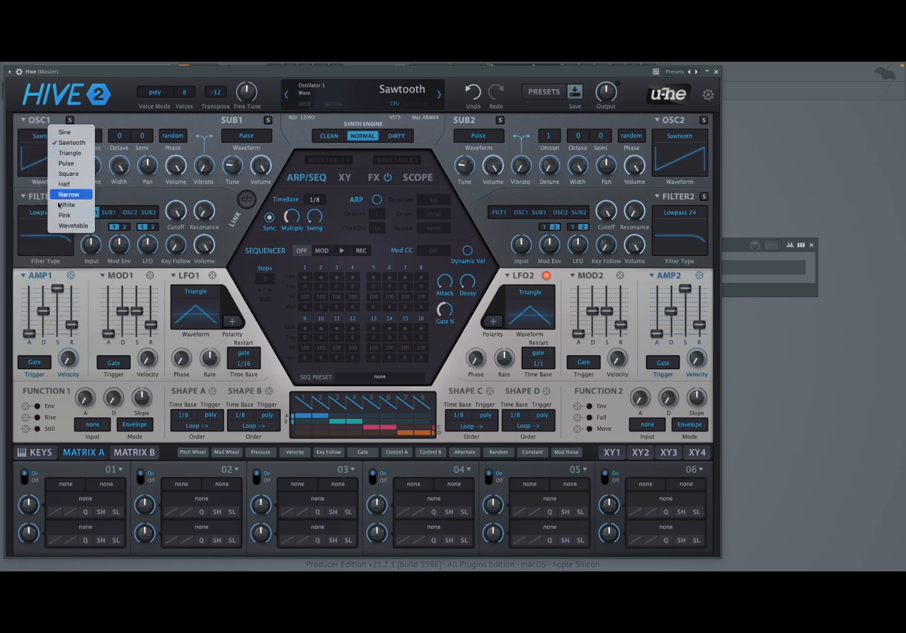
pyautogui.click(63, 132)
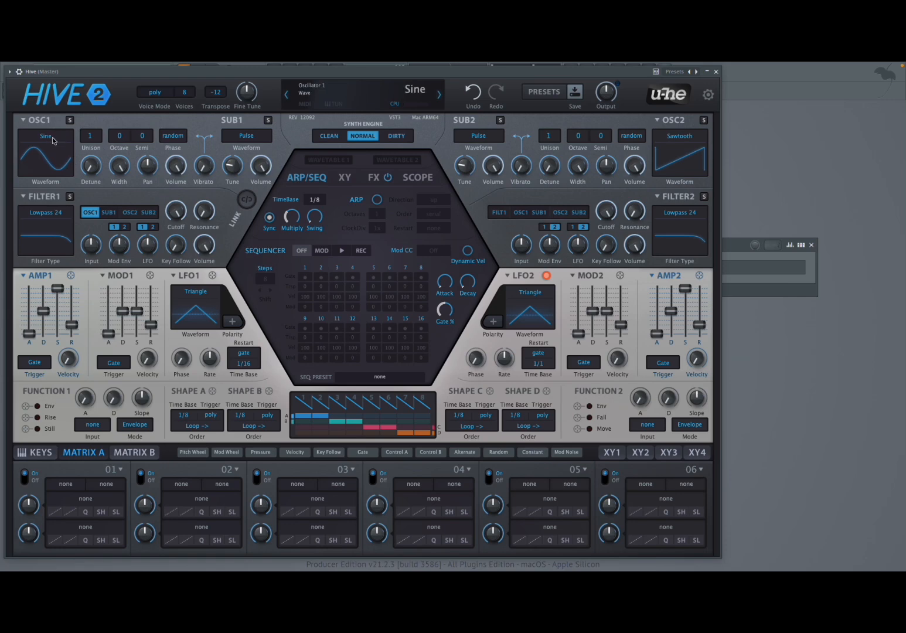
pyautogui.scroll(-1, 53, 140)
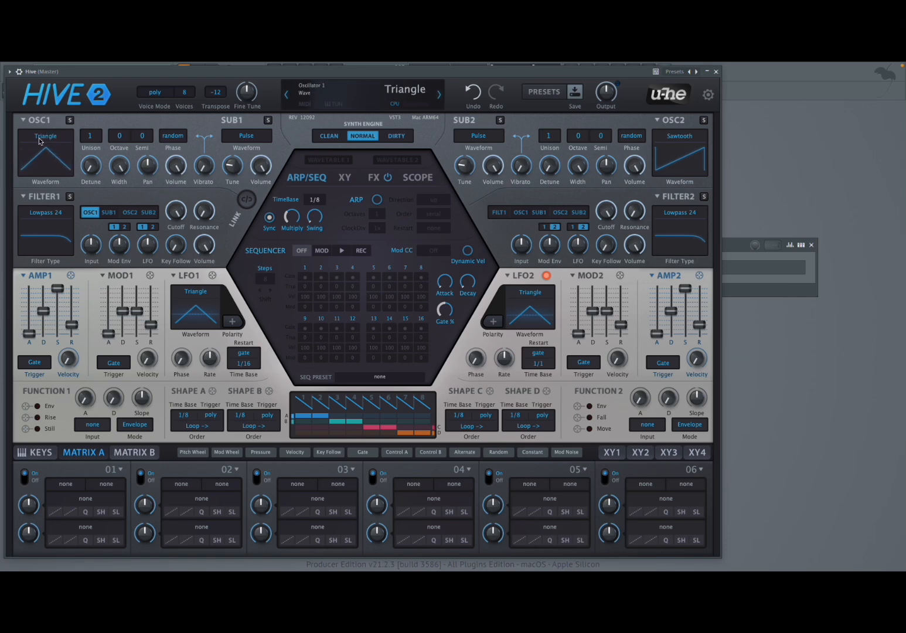
pyautogui.scroll(-5, 41, 137)
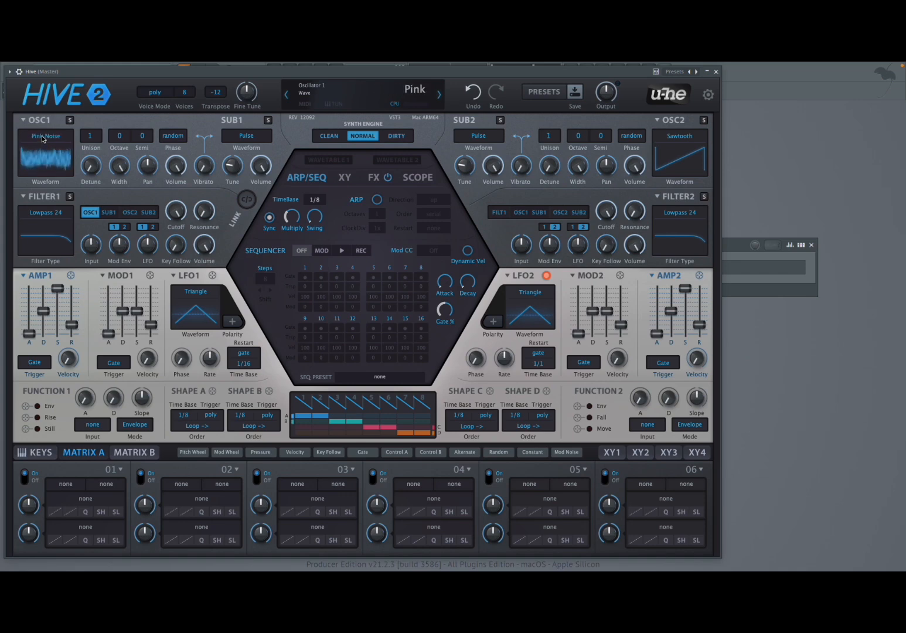
pyautogui.scroll(-2, 42, 135)
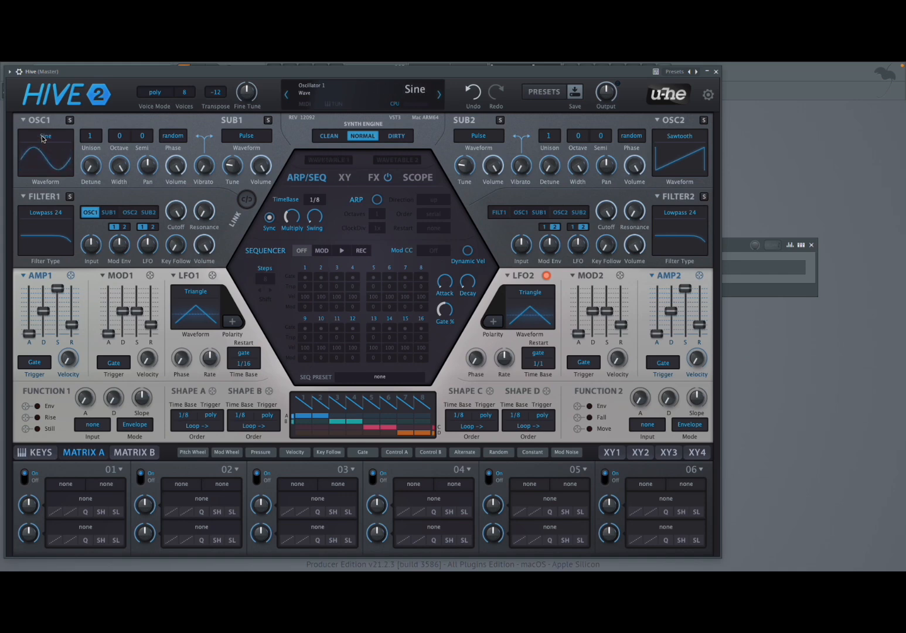
pyautogui.scroll(1, 51, 141)
pyautogui.scroll(-2, 48, 139)
pyautogui.scroll(1, 54, 135)
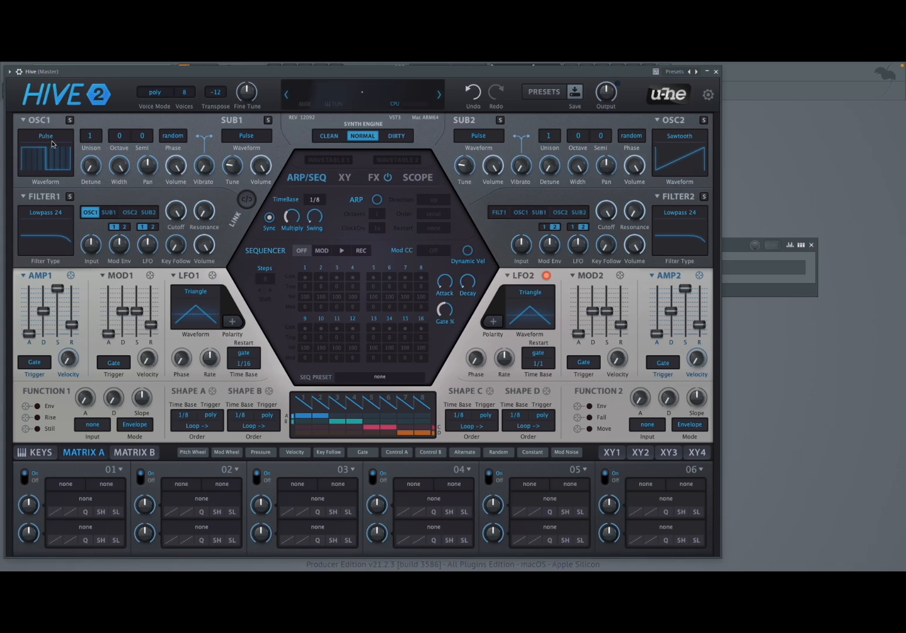
# Step Oscillator 1's waveform through Half, White Noise and Pink Noise, ending on Wavetable.
pyautogui.scroll(3, 49, 141)
pyautogui.scroll(-4, 50, 140)
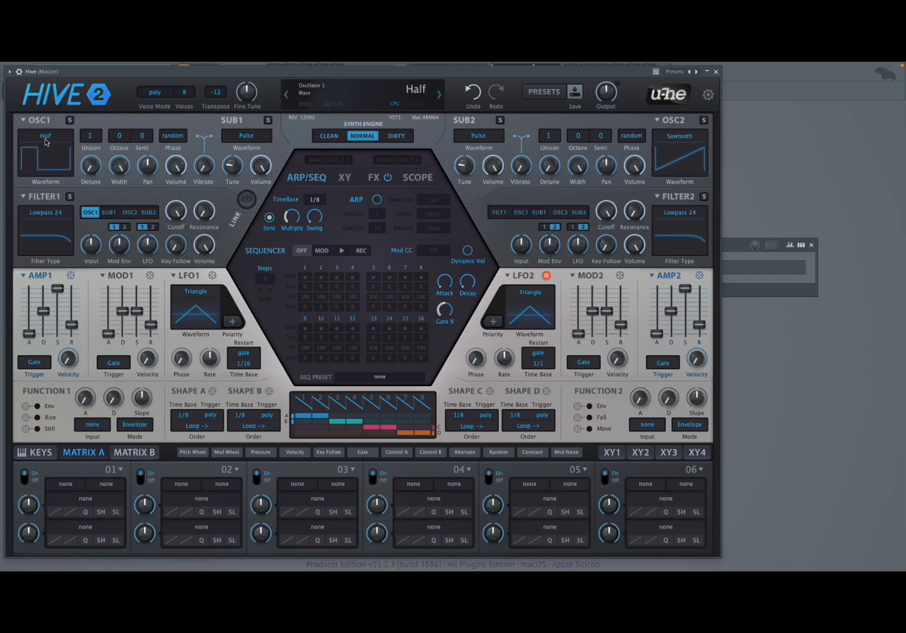
pyautogui.scroll(-1, 50, 138)
pyautogui.scroll(-1, 45, 141)
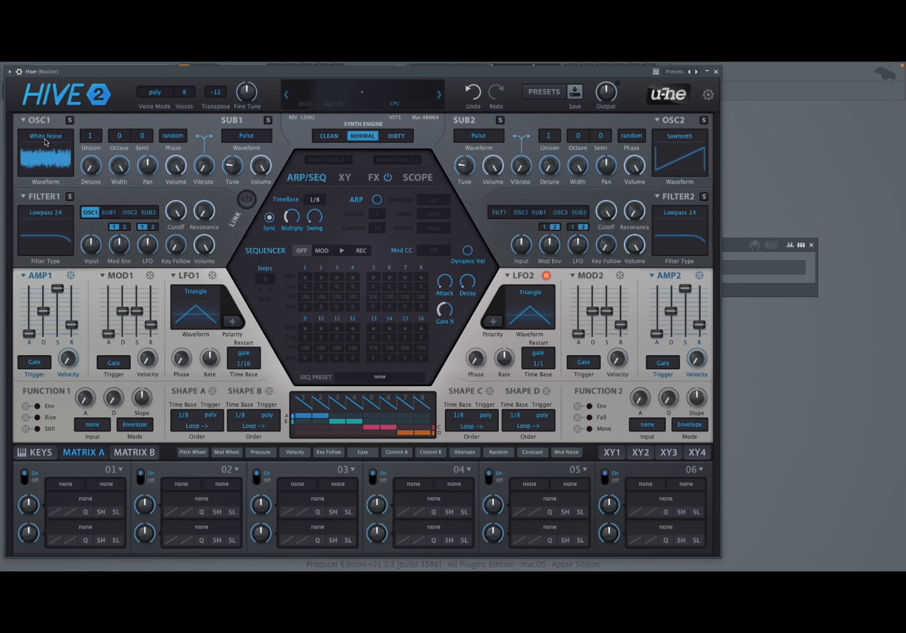
pyautogui.scroll(-1, 45, 141)
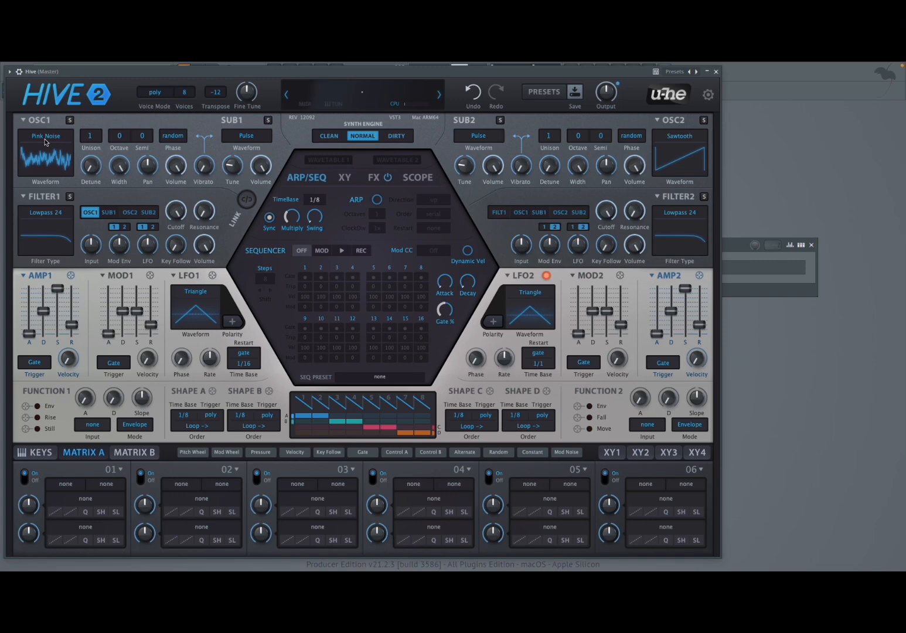
pyautogui.scroll(-1, 46, 141)
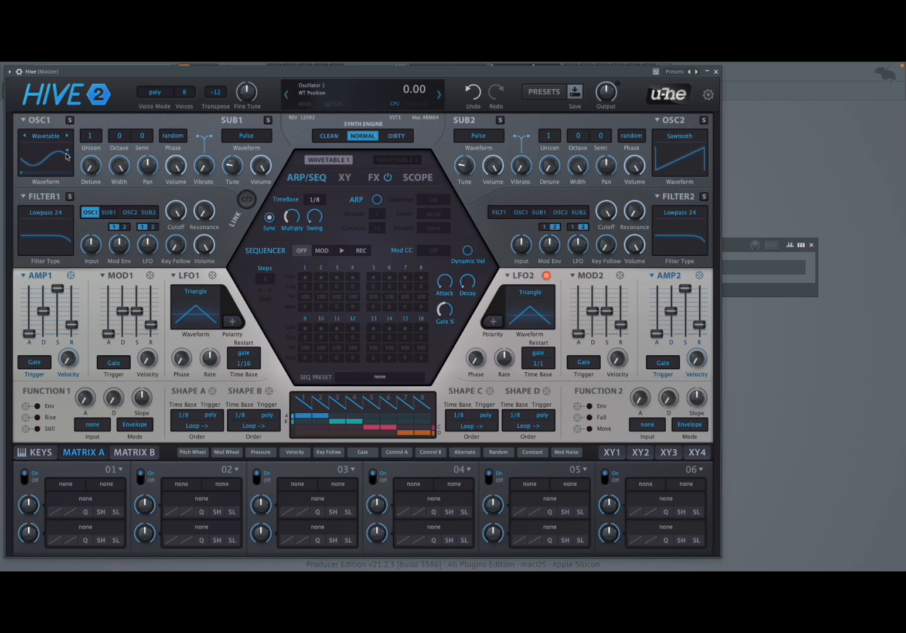
# Load the Additive wavetable Additive Chords.uhm into Oscillator 1 and sweep through its wavetable position.
pyautogui.click(67, 154)
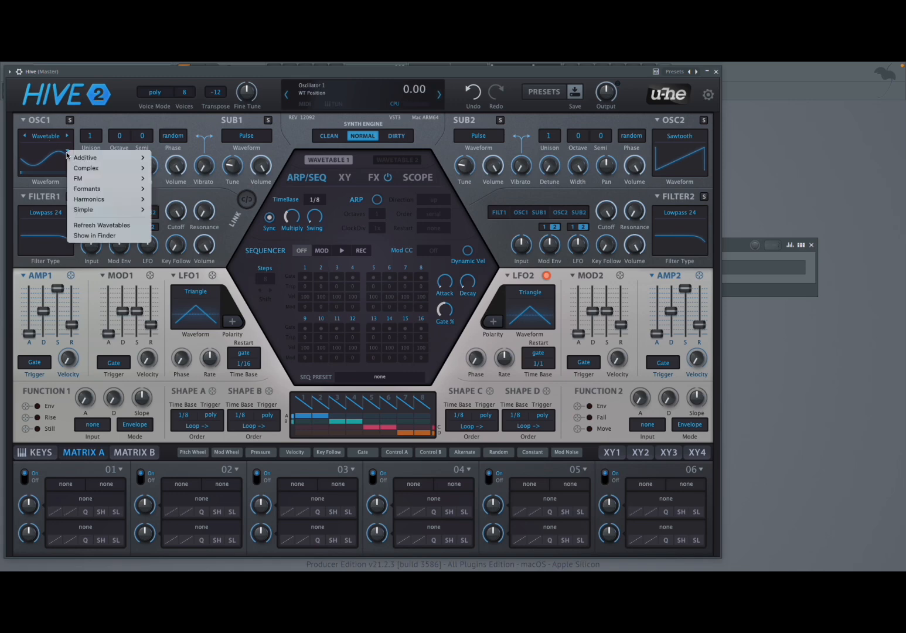
pyautogui.moveTo(111, 167)
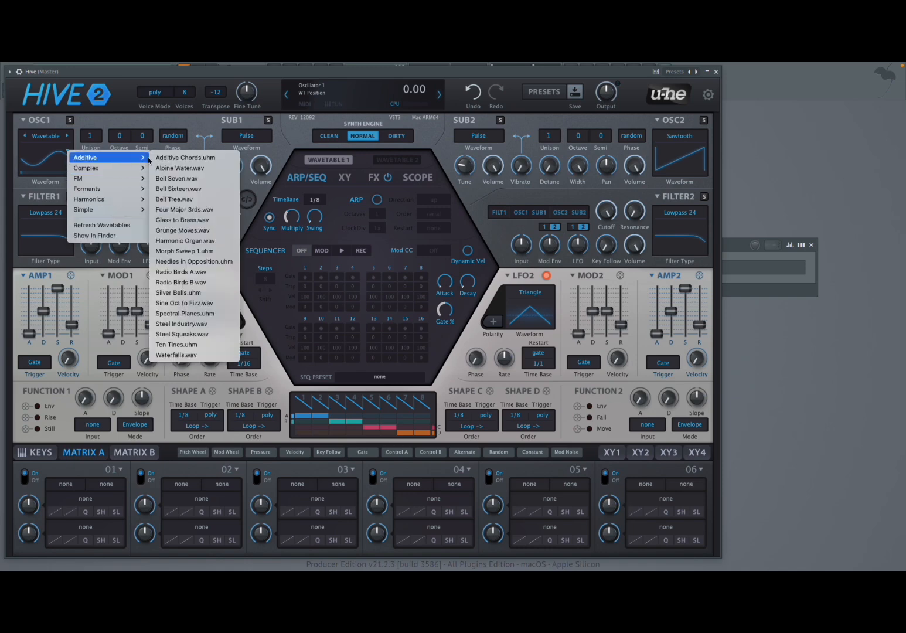
pyautogui.click(169, 158)
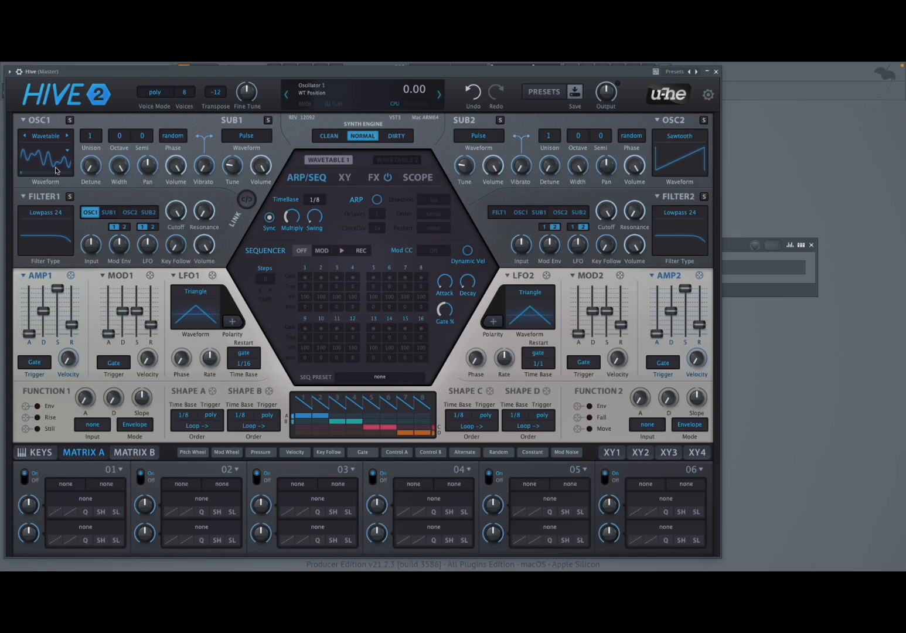
pyautogui.moveTo(50, 173); pyautogui.dragTo(41, 161)
# Assign LFO1 to Oscillator 1's wavetable position with a modulation depth of 101, and slow down LFO1's rate.
pyautogui.moveTo(212, 276); pyautogui.dragTo(48, 124)
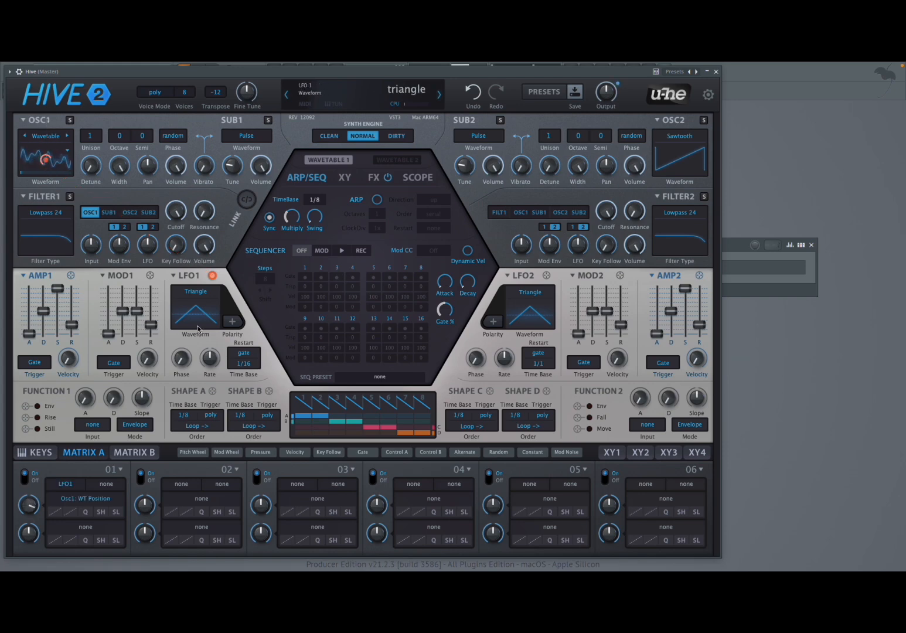
pyautogui.moveTo(208, 362); pyautogui.dragTo(202, 392)
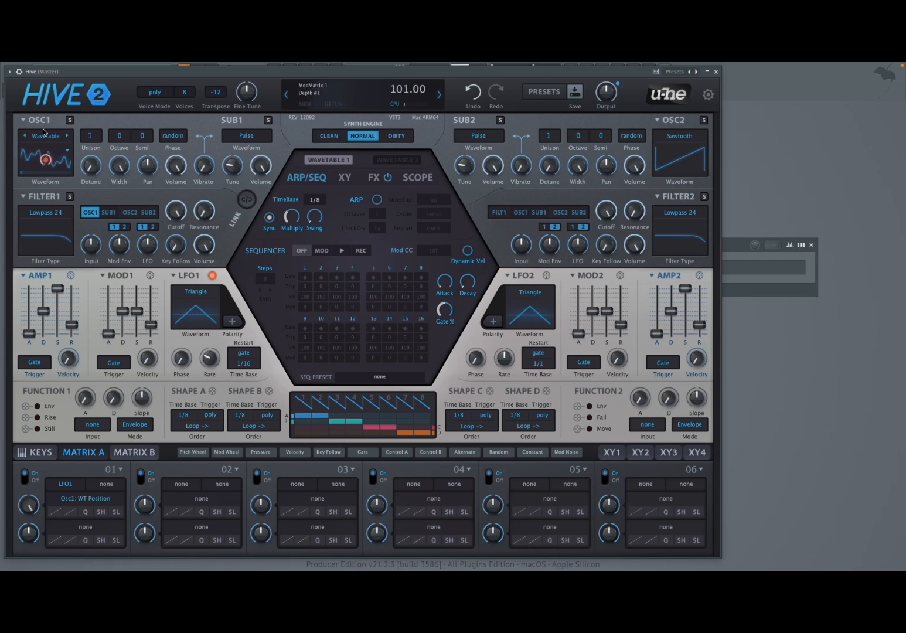
# Readjust LFO1's rate and remove its modulation of Oscillator 1's wavetable position.
pyautogui.moveTo(208, 368); pyautogui.dragTo(207, 377)
pyautogui.click(212, 275)
pyautogui.click(242, 285)
pyautogui.rightClick(209, 274)
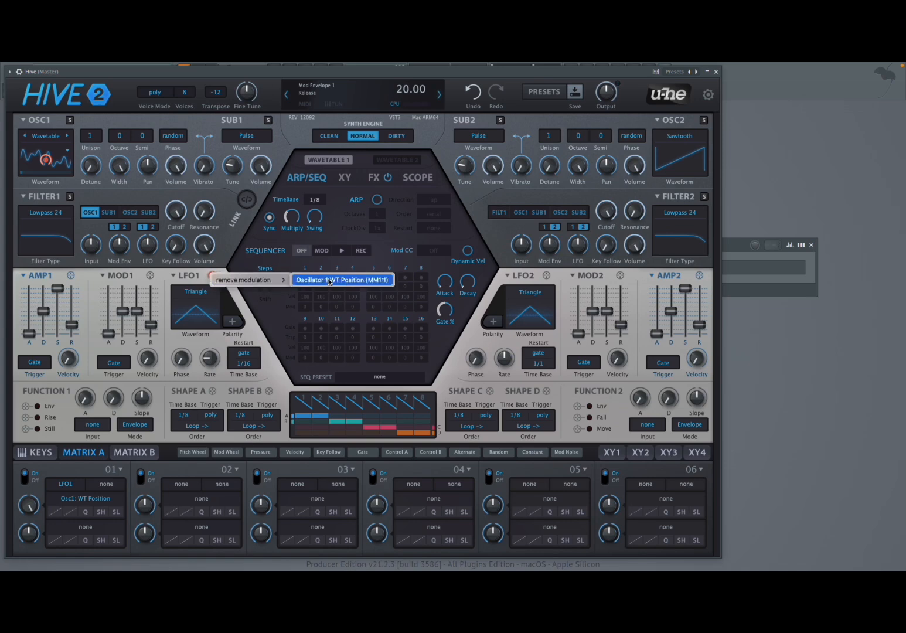
pyautogui.click(316, 280)
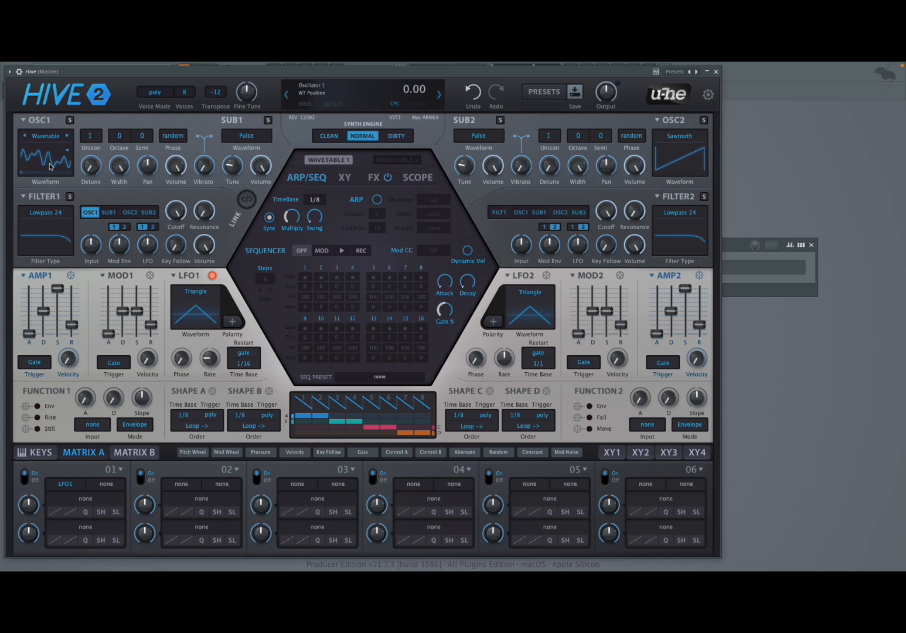
# Set Oscillator 1's waveform to Sawtooth.
pyautogui.click(50, 146)
pyautogui.scroll(3, 61, 117)
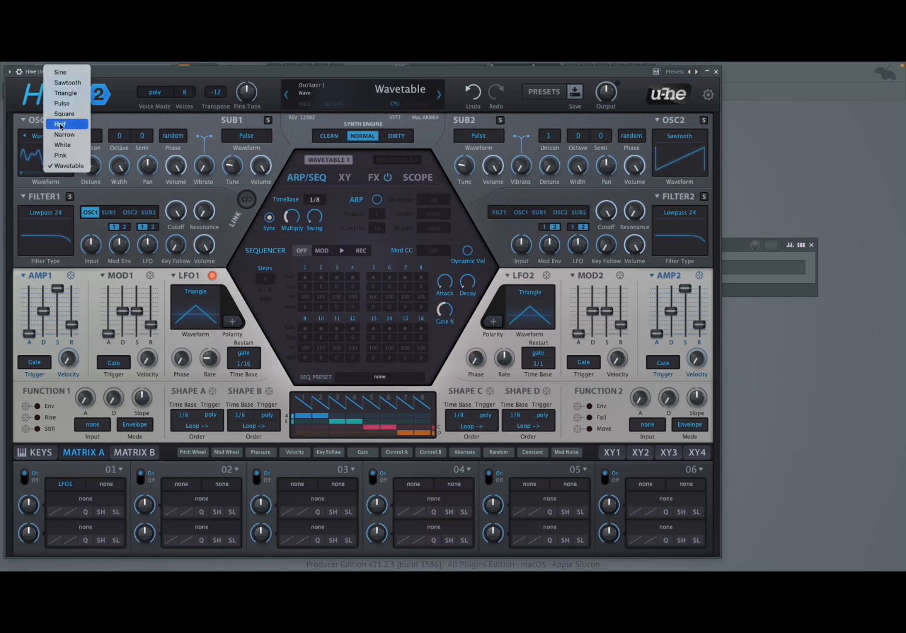
pyautogui.click(68, 86)
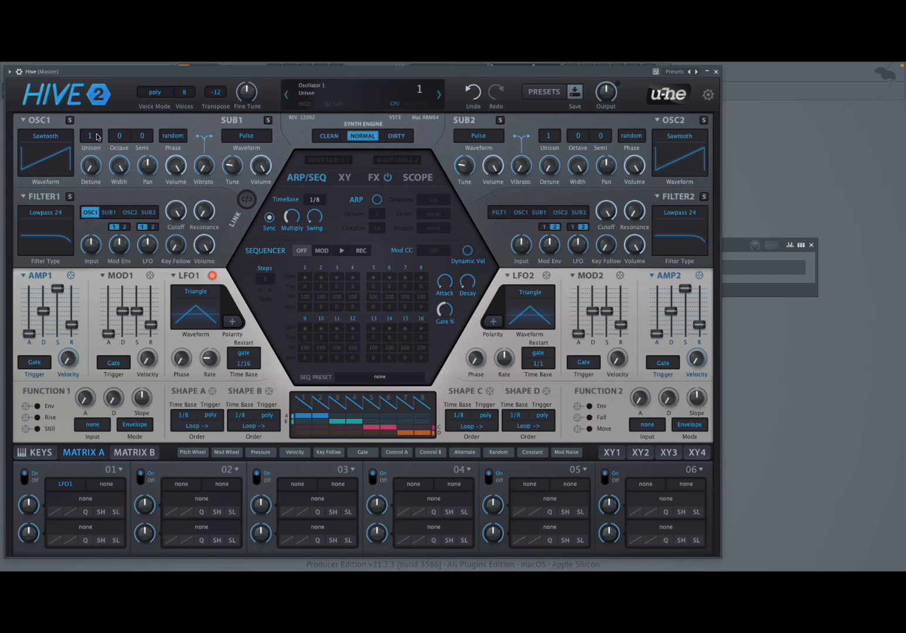
# Set Oscillator 1's unison to 16 voices and raise its detune.
pyautogui.scroll(11, 93, 138)
pyautogui.click(94, 138)
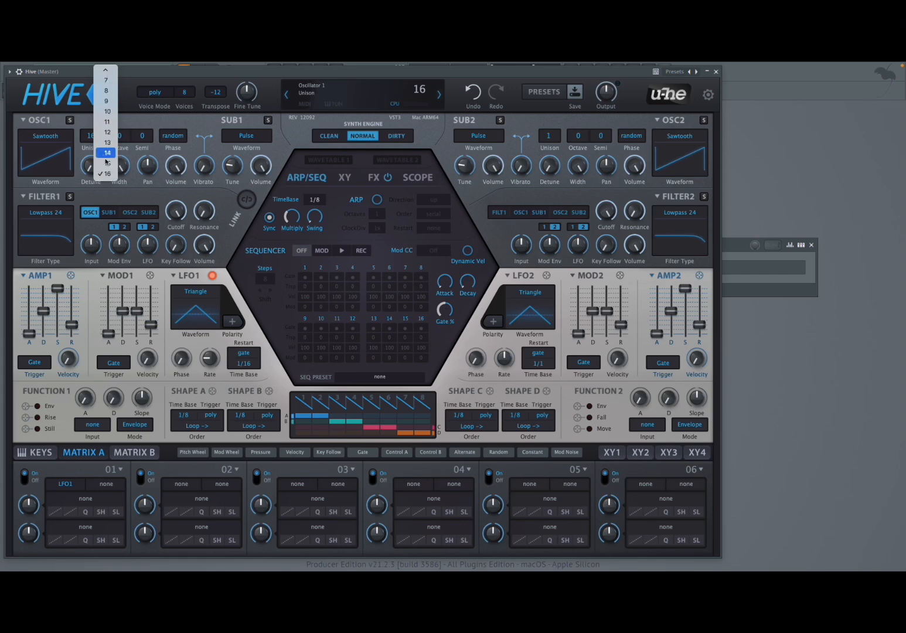
pyautogui.click(80, 169)
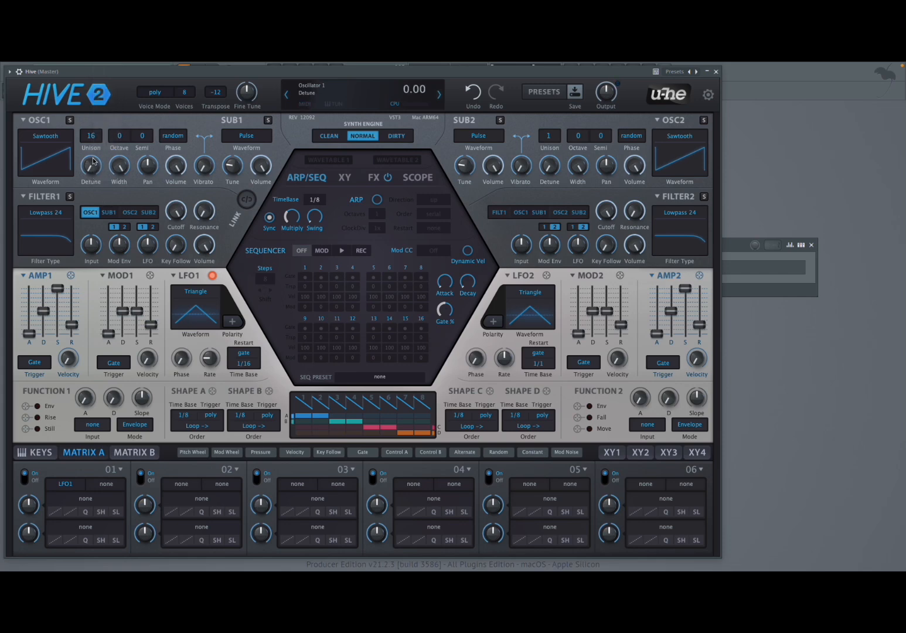
pyautogui.scroll(3, 92, 168)
pyautogui.scroll(20, 92, 167)
# Sweep Oscillator 1's stereo width down and up to compare narrow and wide unison spreads.
pyautogui.moveTo(114, 166)
pyautogui.scroll(-10, 123, 173)
pyautogui.scroll(-5, 122, 172)
pyautogui.scroll(14, 122, 172)
pyautogui.scroll(12, 149, 171)
pyautogui.scroll(-20, 148, 171)
pyautogui.scroll(-6, 148, 171)
# Sweep Oscillator 1's pan to both sides and return it to centre.
pyautogui.doubleClick(147, 170)
pyautogui.scroll(-3, 121, 139)
pyautogui.scroll(2, 122, 139)
pyautogui.scroll(6, 144, 138)
pyautogui.scroll(-6, 143, 140)
# Try the flow phase mode on Oscillator 1 and switch it back to random.
pyautogui.click(181, 139)
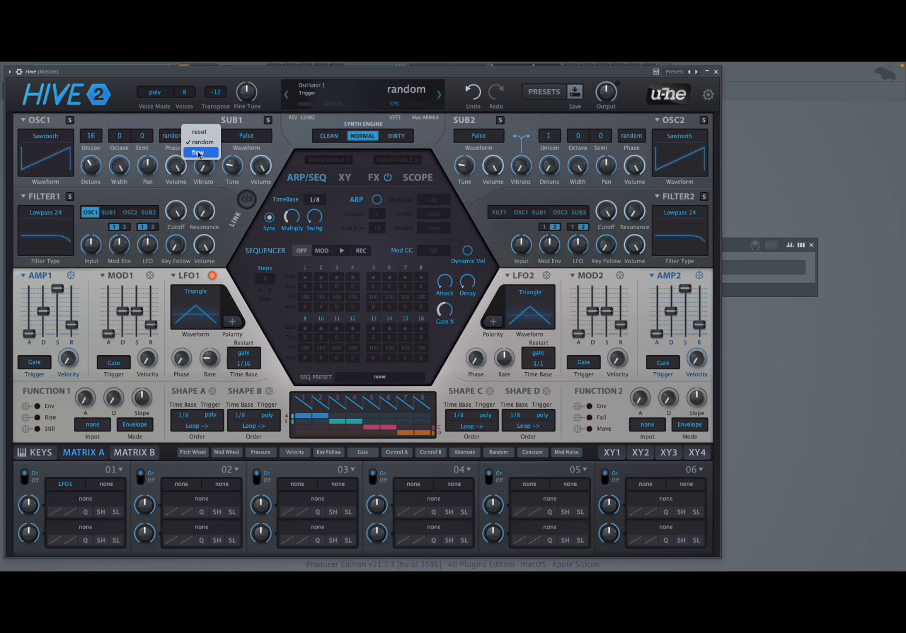
pyautogui.click(199, 153)
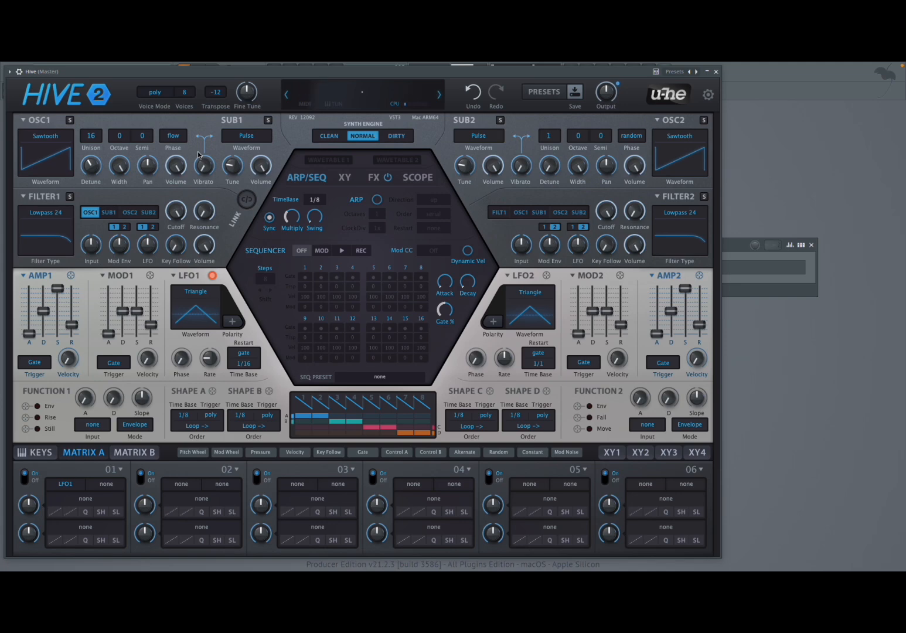
pyautogui.click(179, 139)
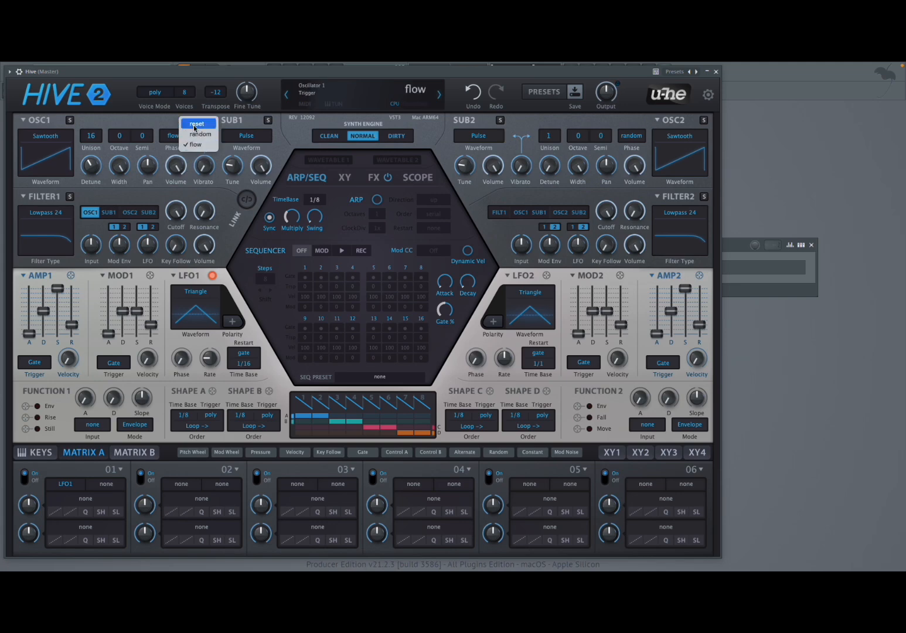
pyautogui.click(200, 135)
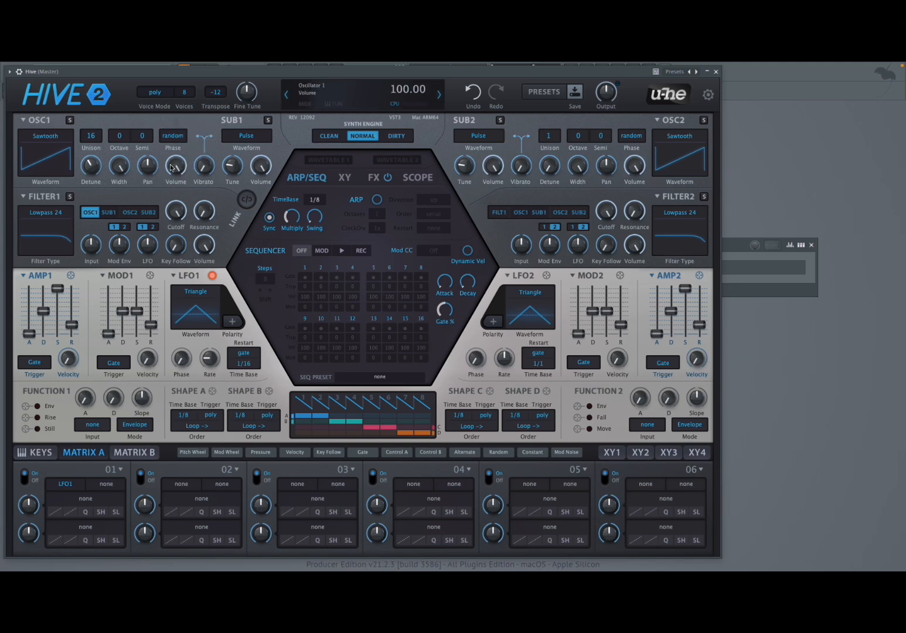
# Try out Oscillator 1's volume control and reset it to 100.
pyautogui.moveTo(174, 168)
pyautogui.mouseDown()
pyautogui.moveTo(174, 213)
pyautogui.moveTo(173, 168)
pyautogui.mouseUp()
pyautogui.doubleClick(174, 167)
pyautogui.scroll(15, 204, 167)
pyautogui.scroll(-15, 203, 167)
# Set Sub 1's waveform to like Osc and route Sub 1 into Filter 1.
pyautogui.click(253, 140)
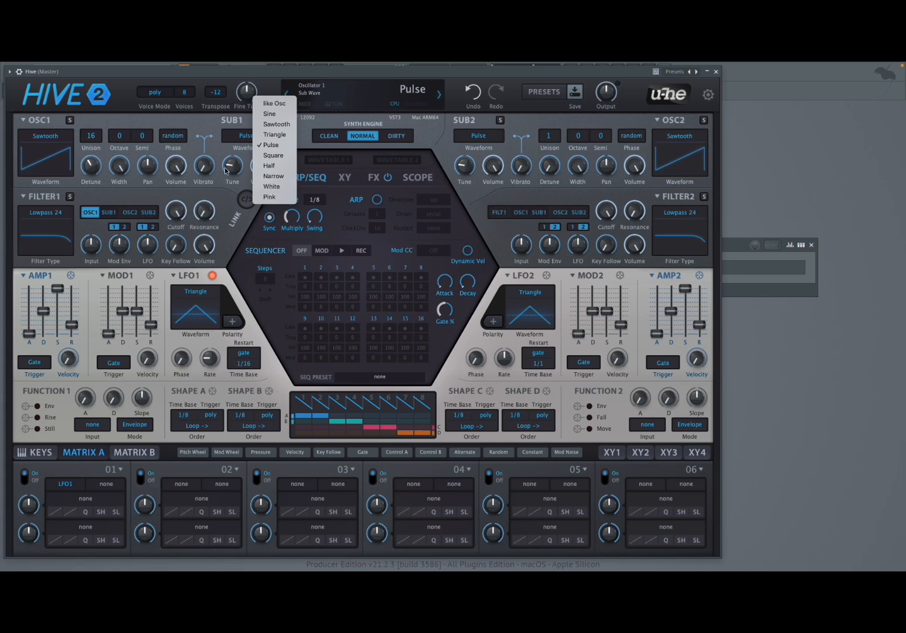
pyautogui.click(273, 103)
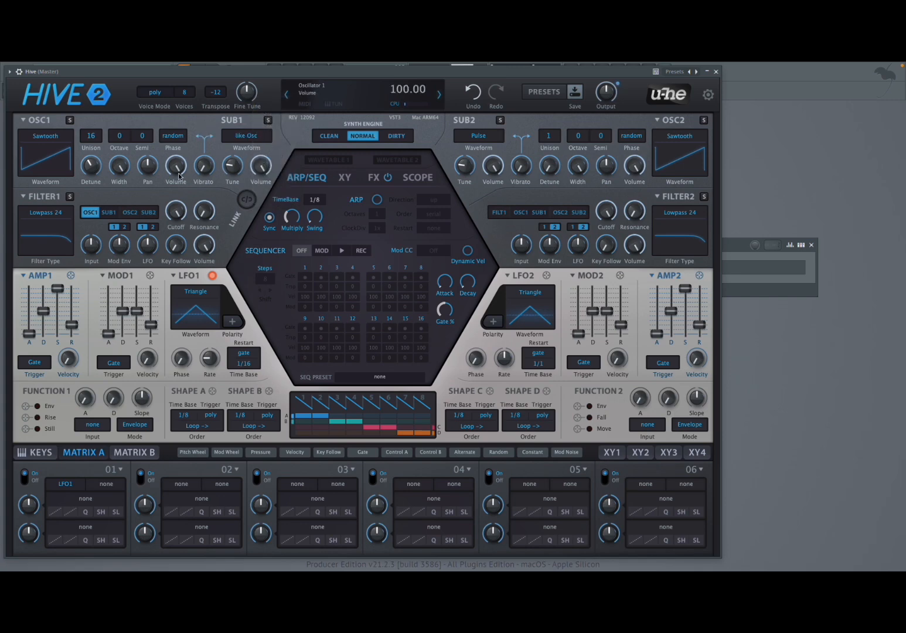
pyautogui.click(109, 214)
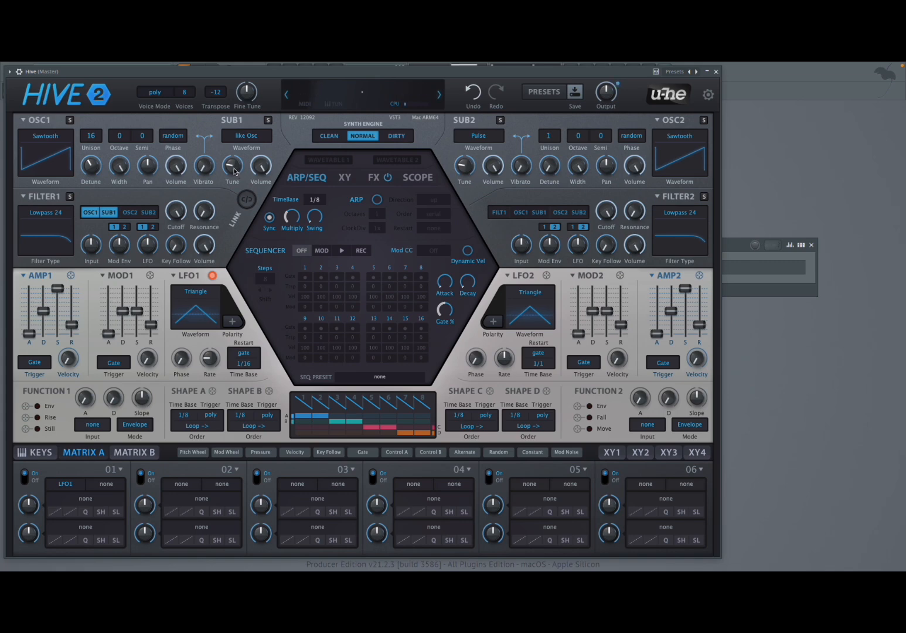
# Raise Sub 1's tune to the middle setting and toggle its Filter 1 routing off and on for comparison.
pyautogui.scroll(9, 232, 167)
pyautogui.click(107, 214)
pyautogui.click(107, 214)
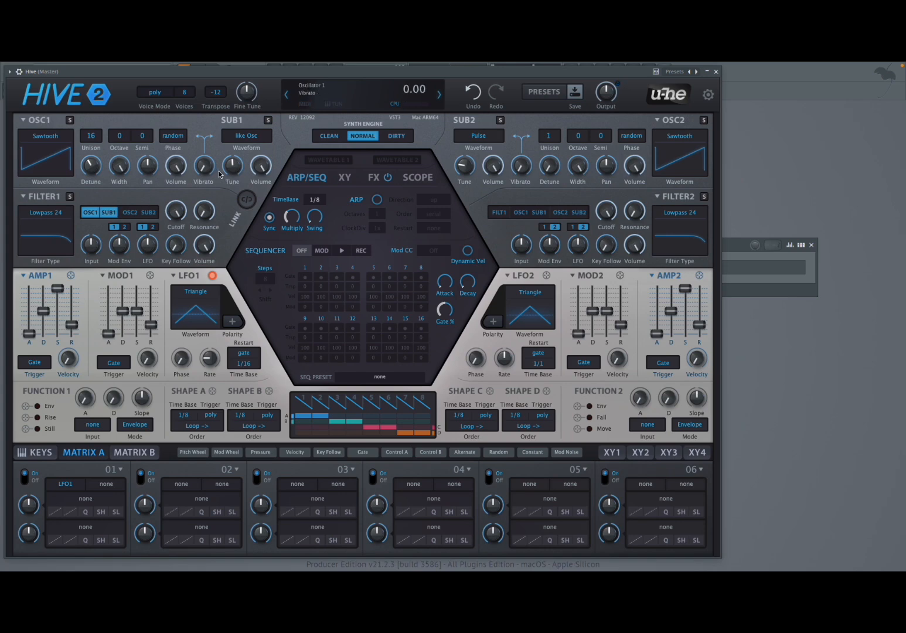
# Lower Filter 1's cutoff and tune Sub 1 back down.
pyautogui.scroll(5, 230, 169)
pyautogui.scroll(-10, 230, 169)
pyautogui.scroll(-8, 175, 211)
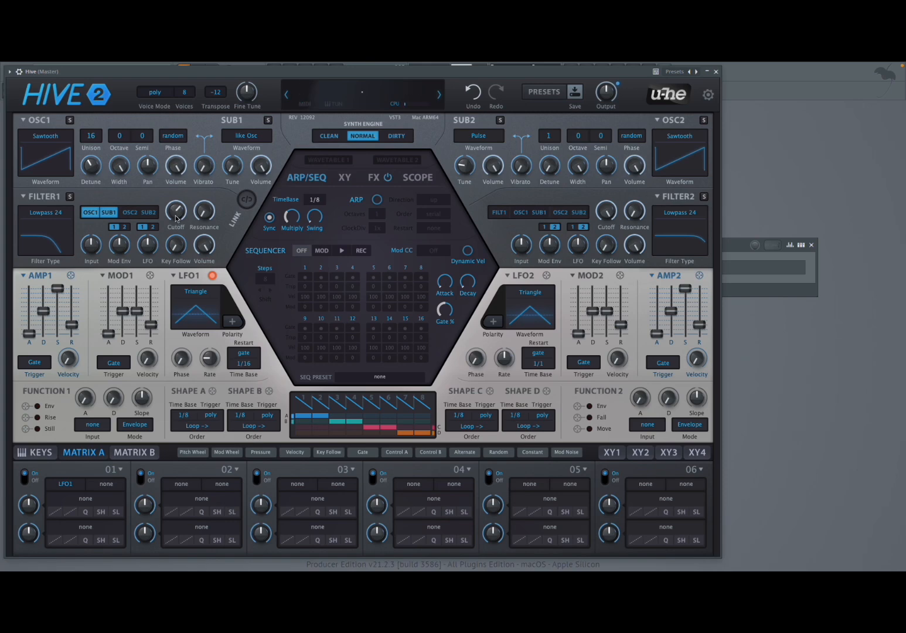
pyautogui.scroll(-5, 228, 171)
pyautogui.scroll(5, 228, 172)
pyautogui.scroll(2, 228, 171)
# Route Oscillator 2 into Filter 1 and set its waveform to Pulse.
pyautogui.moveTo(263, 155)
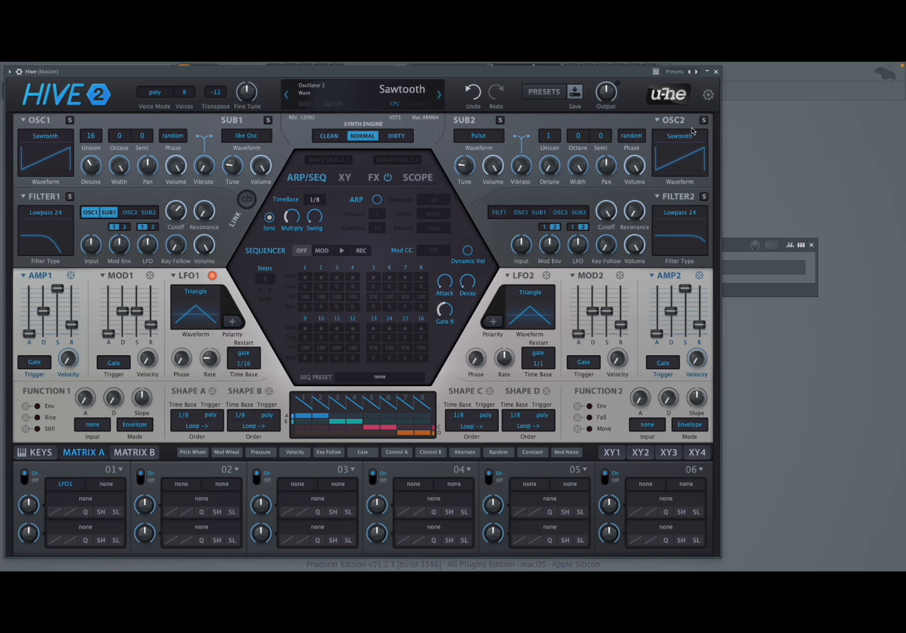
pyautogui.moveTo(463, 134)
pyautogui.click(130, 212)
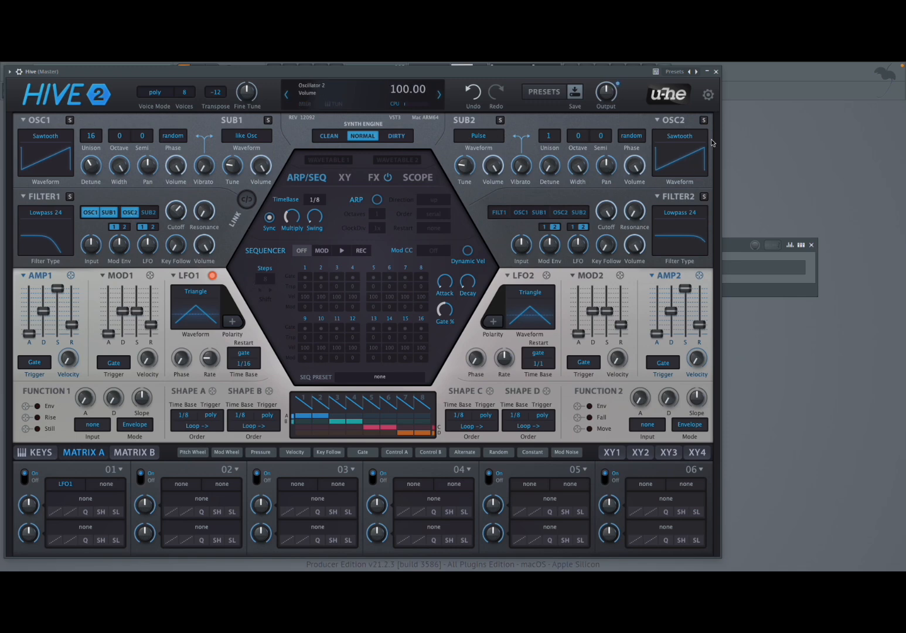
pyautogui.click(691, 141)
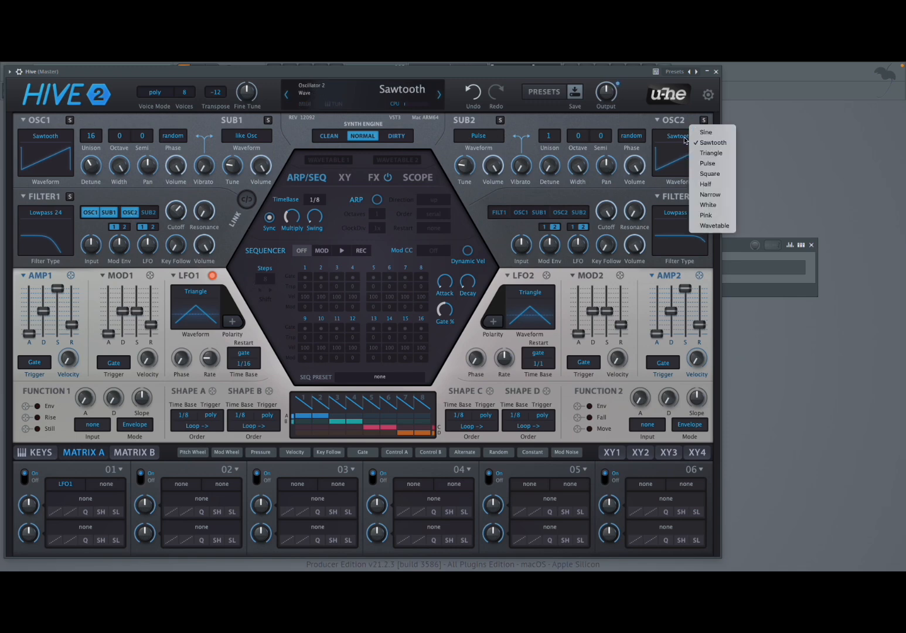
pyautogui.click(707, 163)
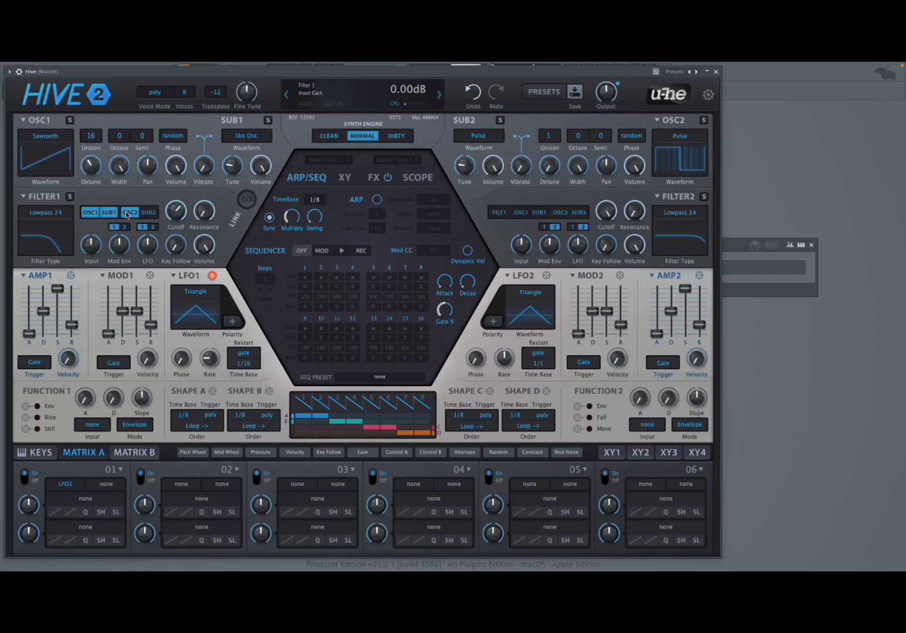
# Lower the volumes of Oscillator 1 and Sub 1.
pyautogui.moveTo(174, 172); pyautogui.dragTo(174, 191)
pyautogui.scroll(-12, 265, 172)
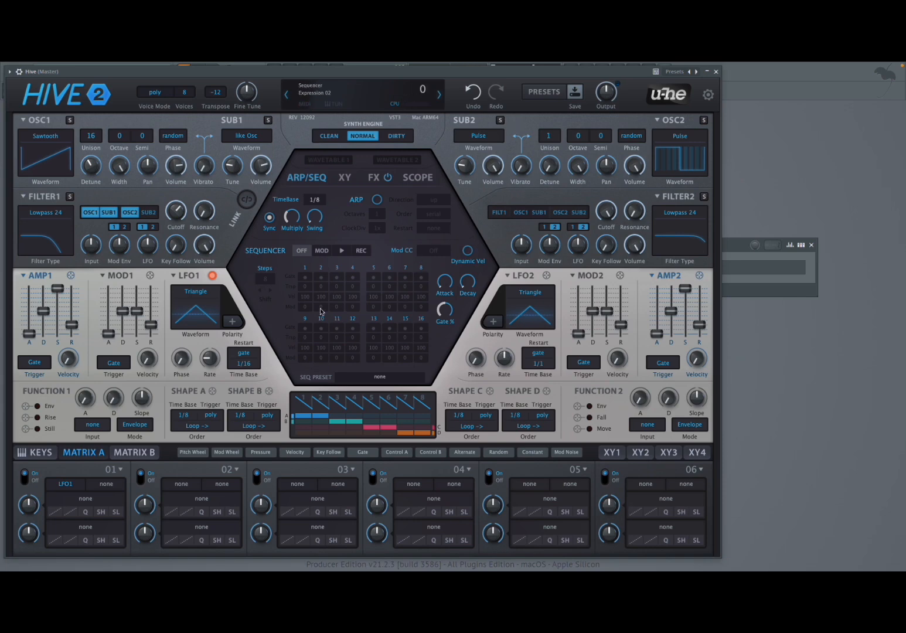
# Assign LFO1 to Oscillator 2's pulse width and raise the modulation depth in matrix slot 01.
pyautogui.moveTo(212, 276); pyautogui.dragTo(688, 167)
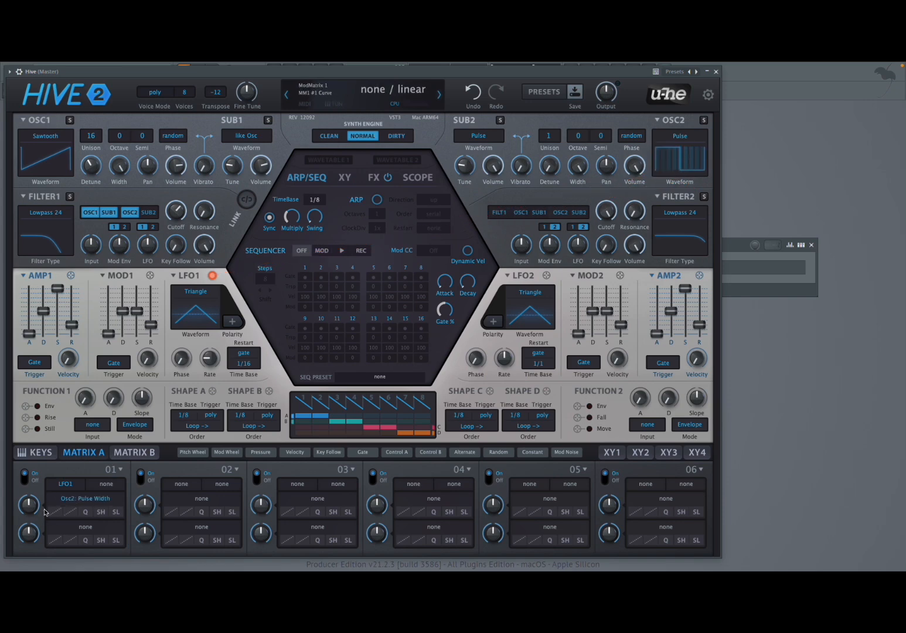
pyautogui.moveTo(32, 509); pyautogui.dragTo(37, 423)
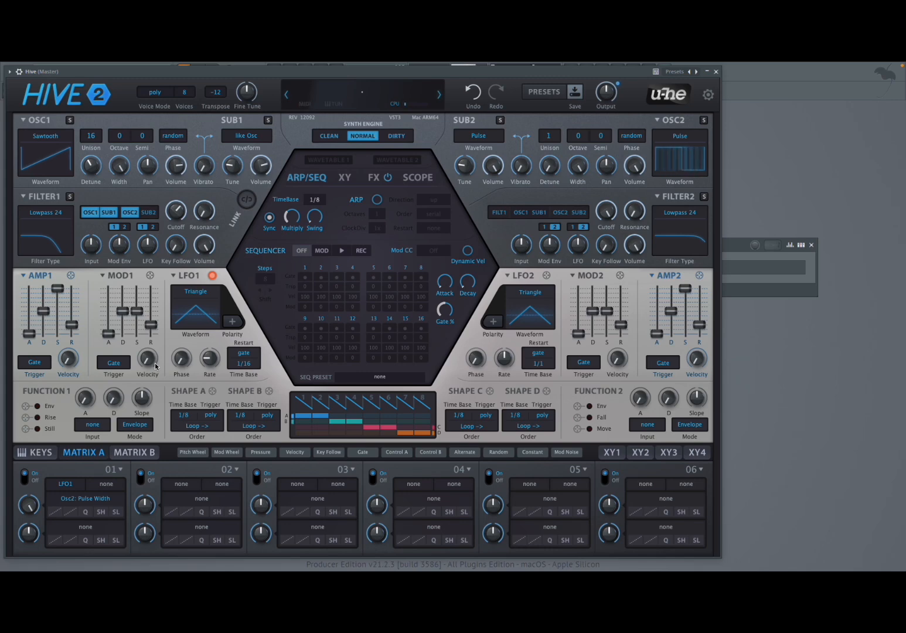
# Route Sub 2 into Filter 1 and lower its tune to -24.
pyautogui.click(148, 212)
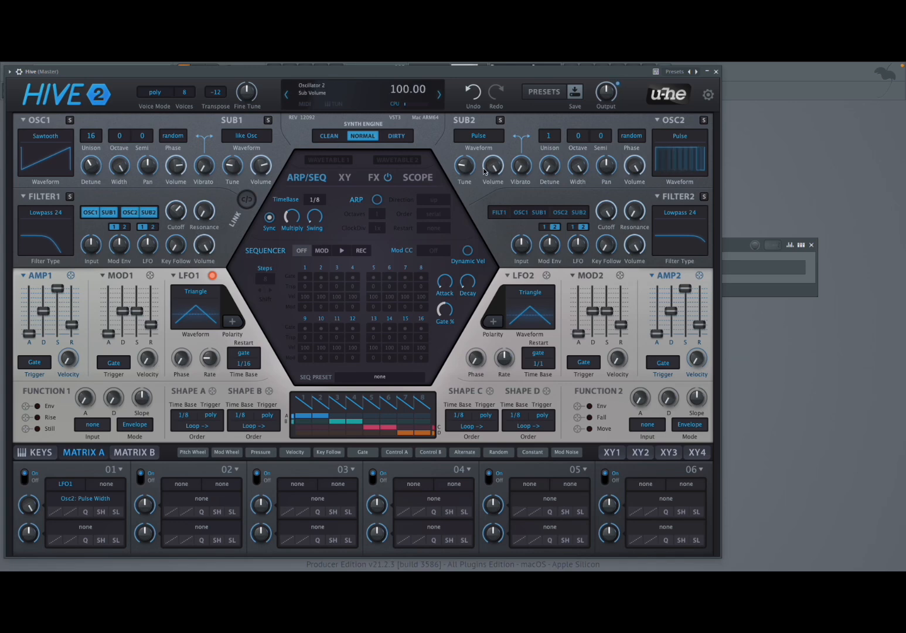
pyautogui.moveTo(468, 170); pyautogui.dragTo(468, 214)
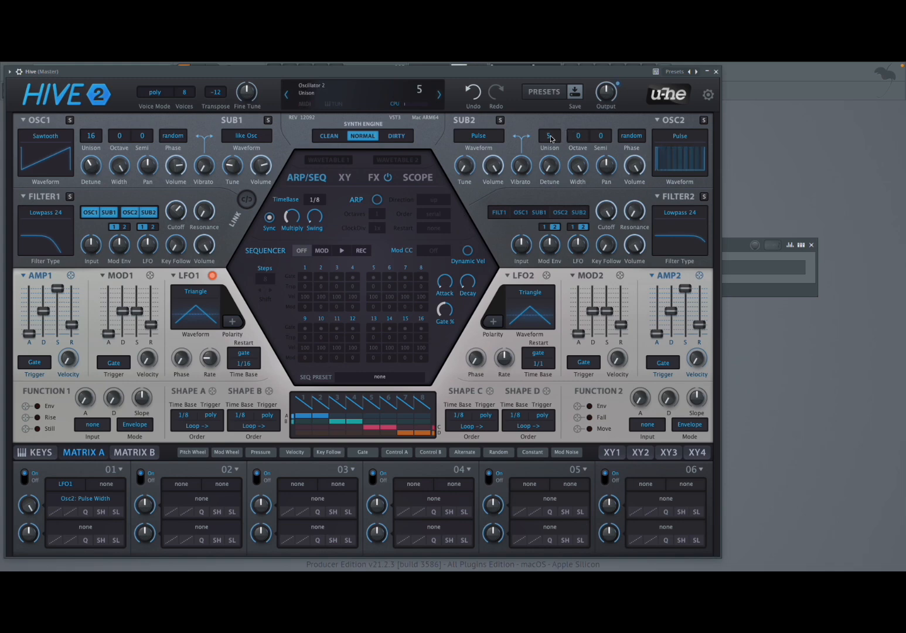
# Set Oscillator 2's unison to 16 voices and raise its detune.
pyautogui.scroll(8, 550, 139)
pyautogui.scroll(20, 551, 170)
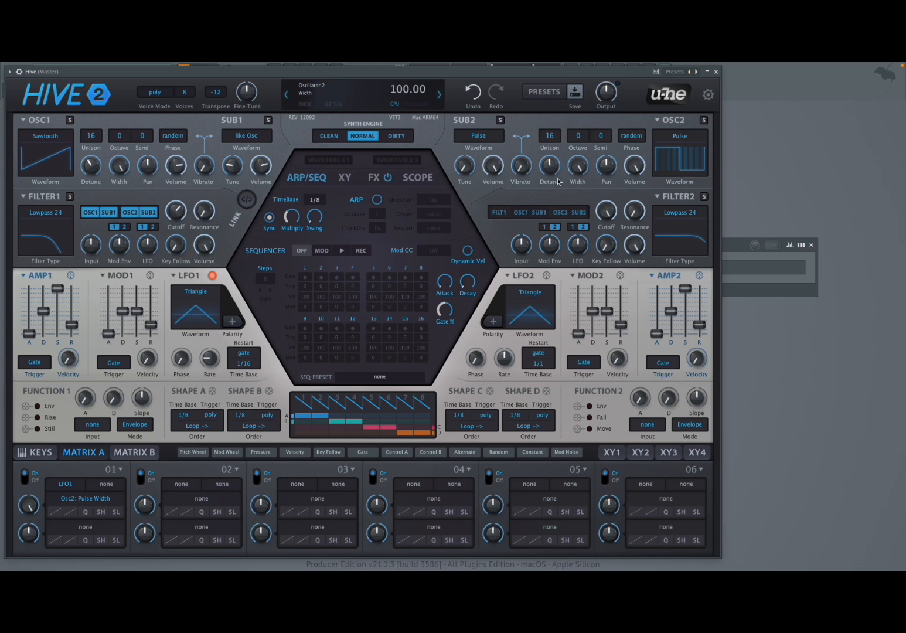
# Turn on the Reverb and Chorus effects.
pyautogui.click(375, 178)
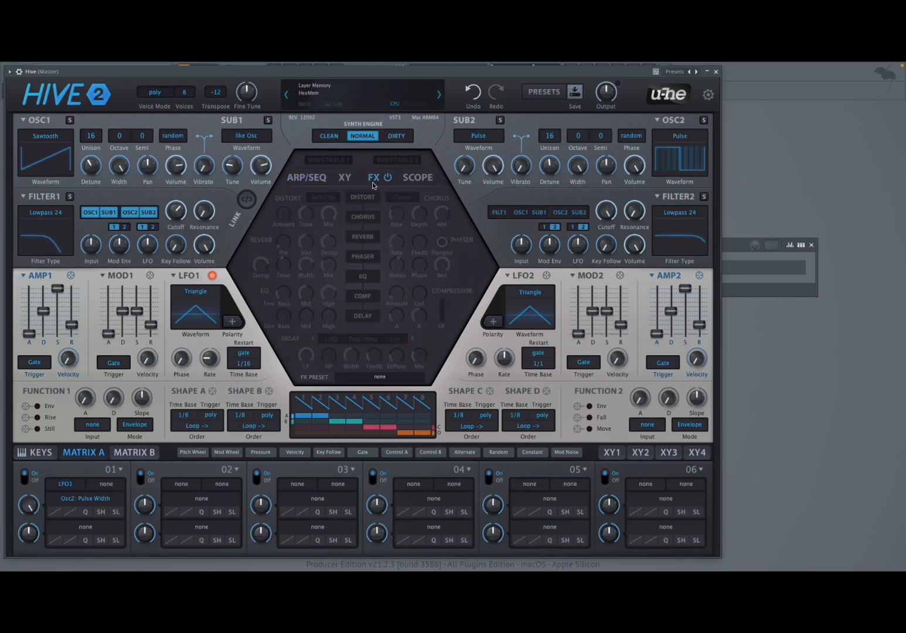
pyautogui.click(368, 236)
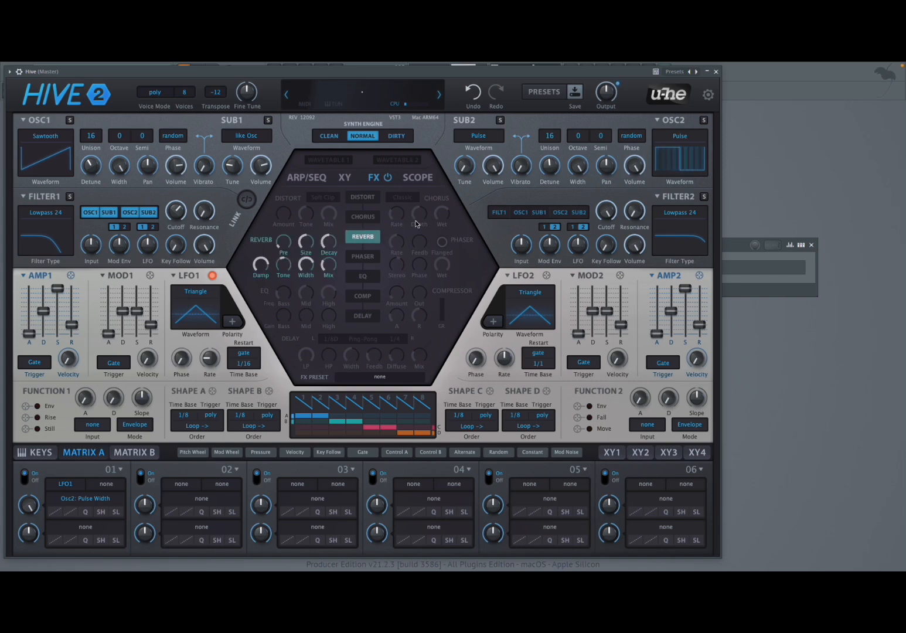
pyautogui.scroll(-9, 546, 167)
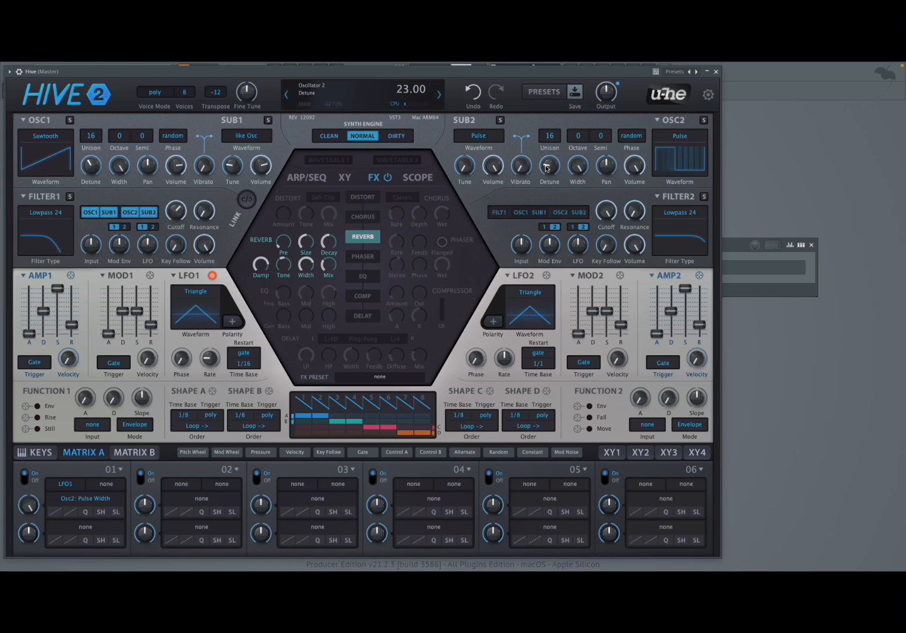
pyautogui.click(363, 216)
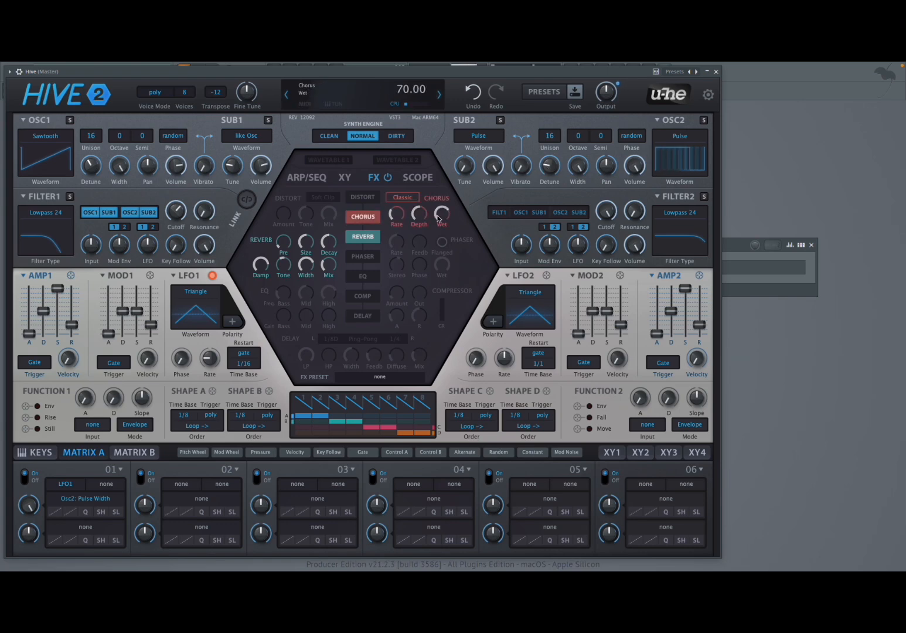